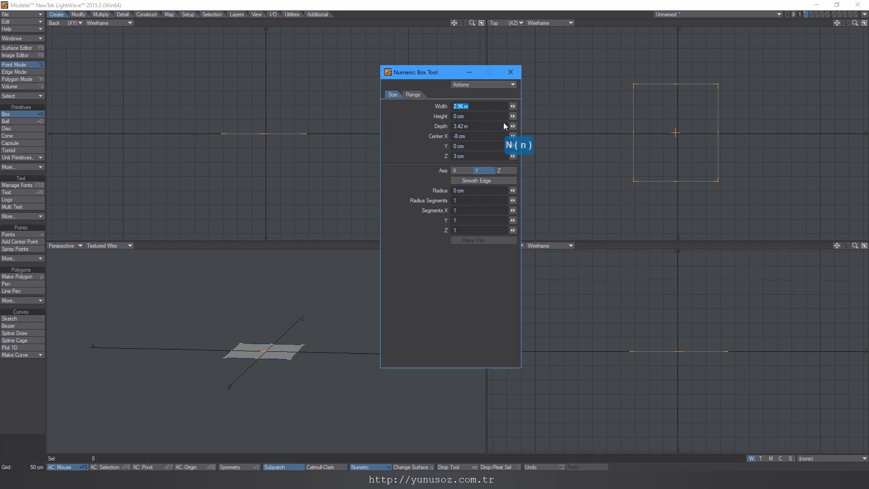
Step: Size the flat box to 2.1 m wide and 2.97 m deep, centred at 0 on the X and Z axes
type("2.1")
key("Return")
key("Return")
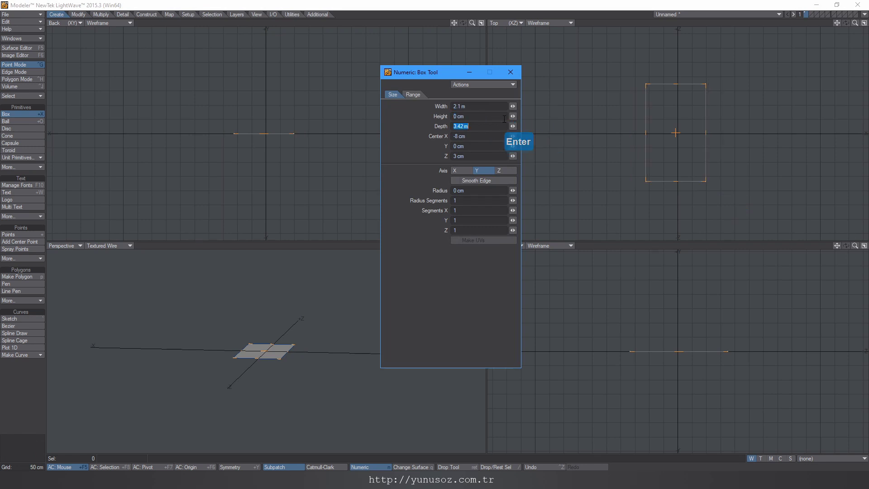
type("2.97")
key("Return")
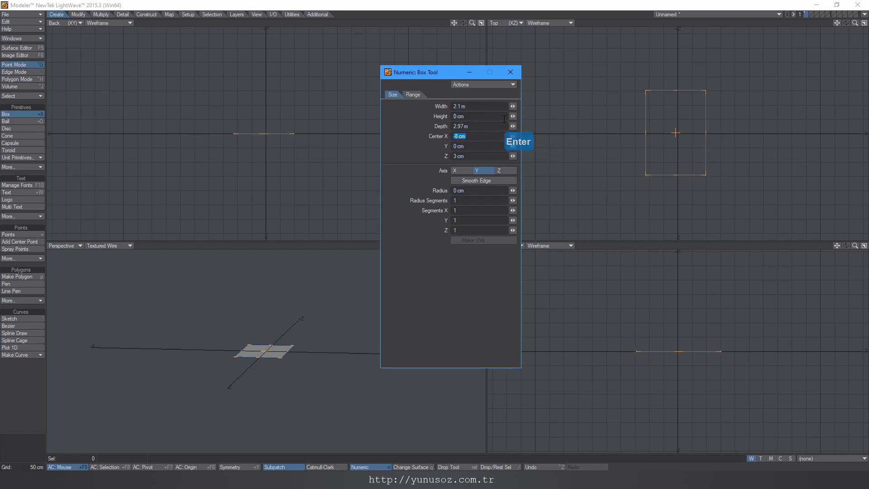
type("0")
key("Return")
key("Return")
type("0")
key("Return")
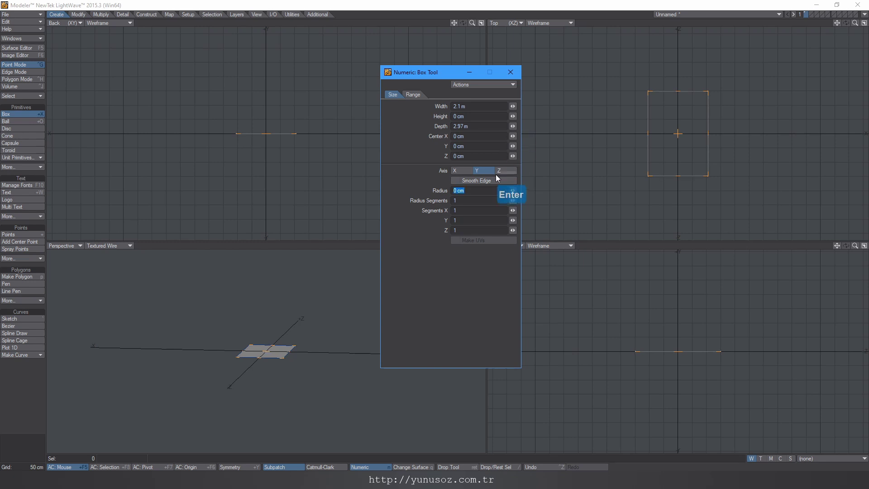
Step: Divide the sheet into 21 segments along X and 29 along Z, and finish the box
left_click(466, 213)
type("21")
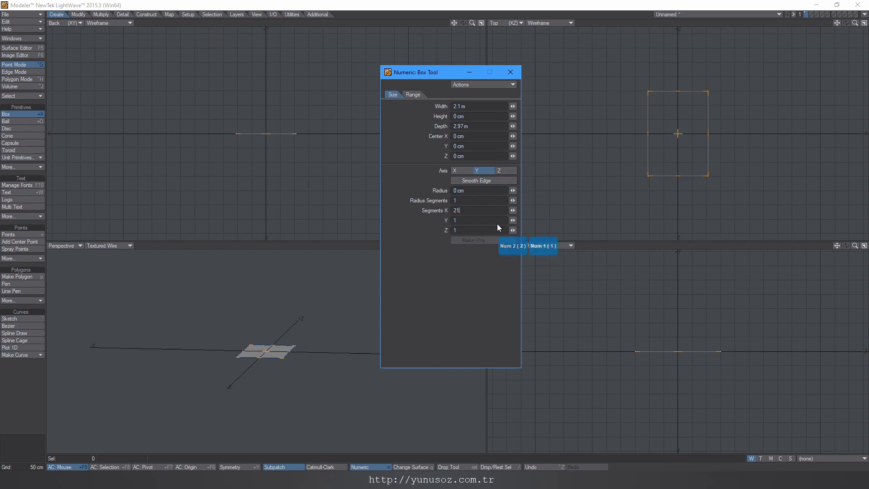
key("Return")
key("Return")
type("29")
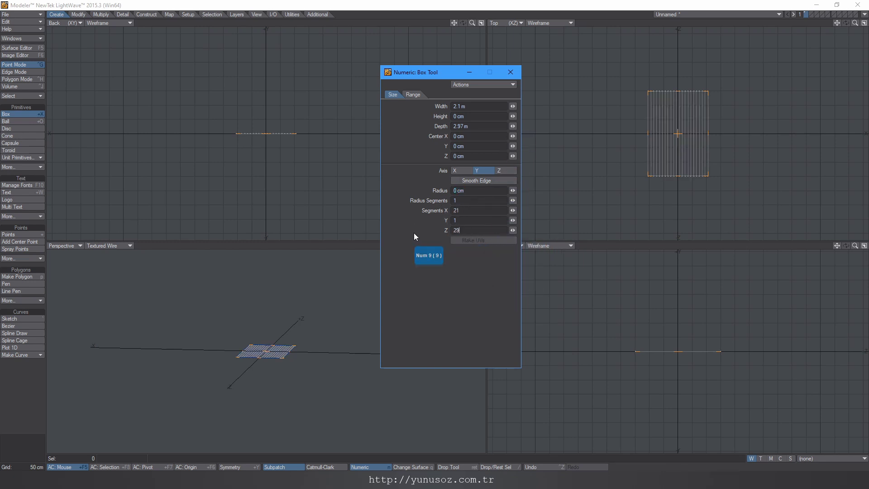
key("Return")
left_click(512, 74)
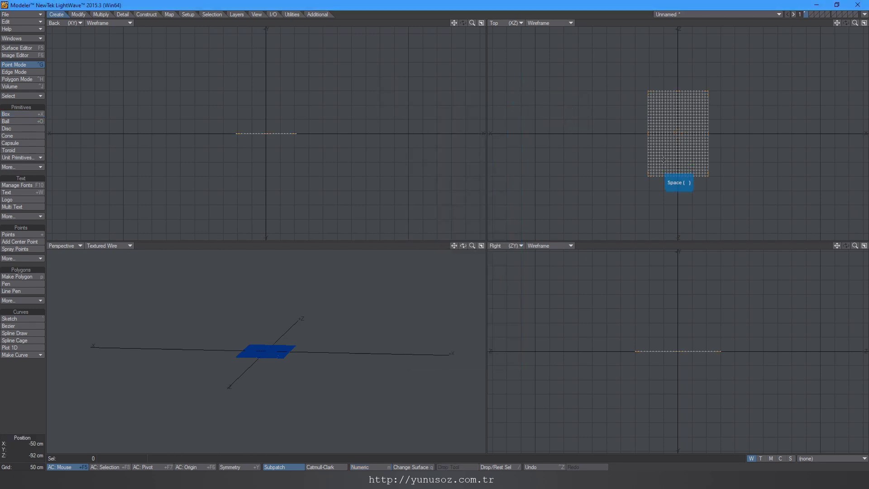
Step: Set the action centre to Selection and bend the sheet downward across its width from the origin into a shallow arc
key("a")
mouse_move(680, 143)
left_mouse_down("ctrl+alt")
mouse_move(664, 153)
mouse_move(665, 143)
left_mouse_up("ctrl+alt")
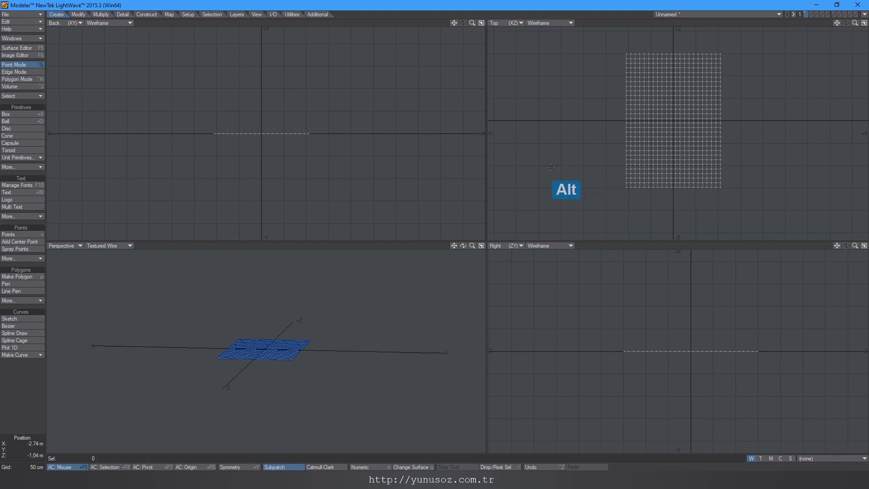
left_click(104, 467)
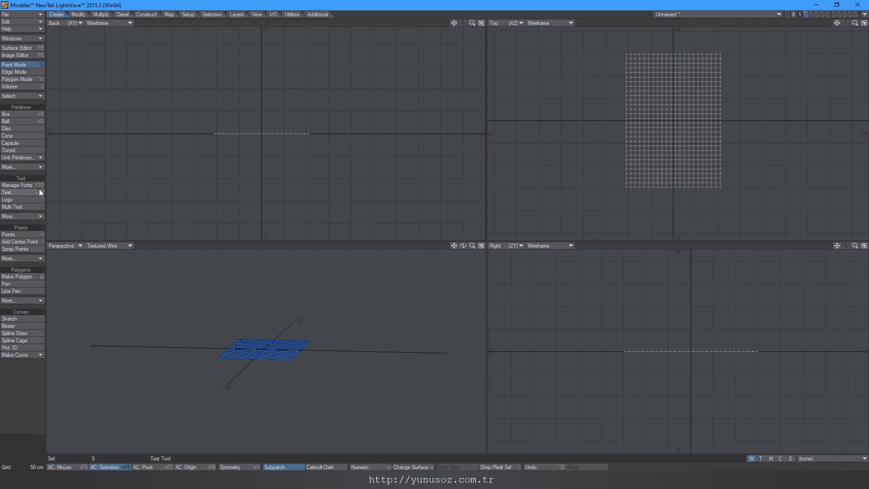
left_click(78, 14)
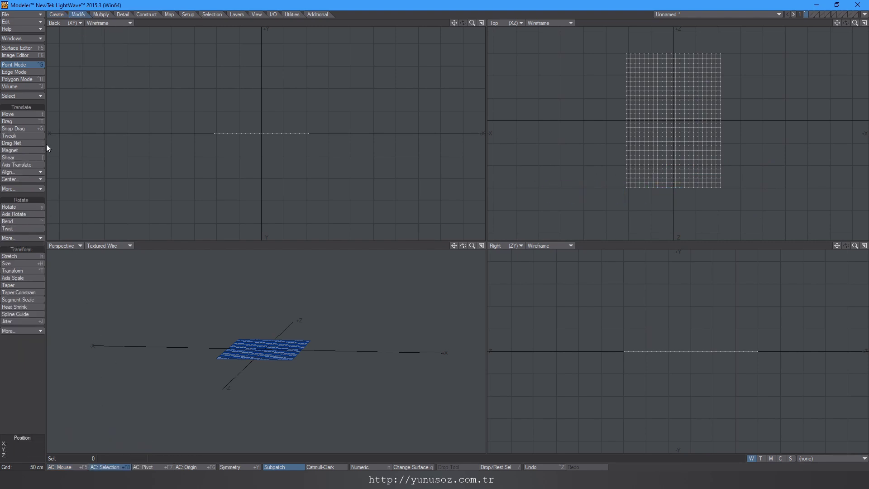
left_click(17, 222)
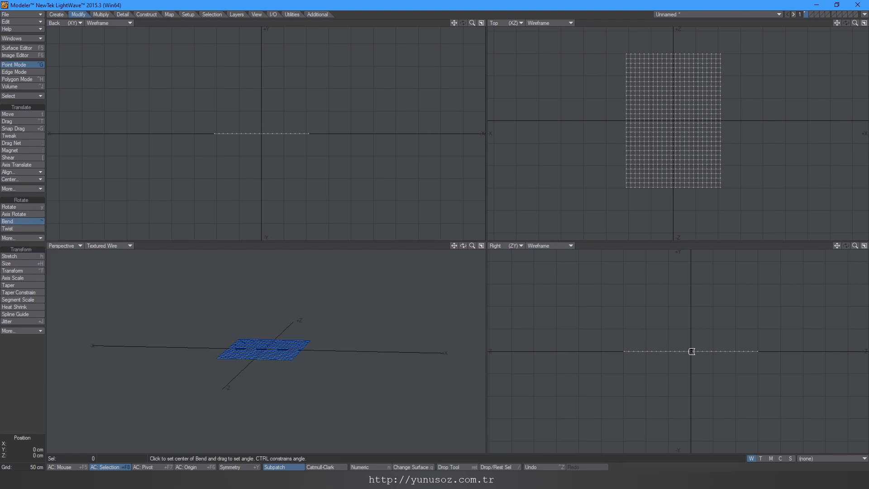
left_click_drag(692, 351, 691, 380, "ctrl")
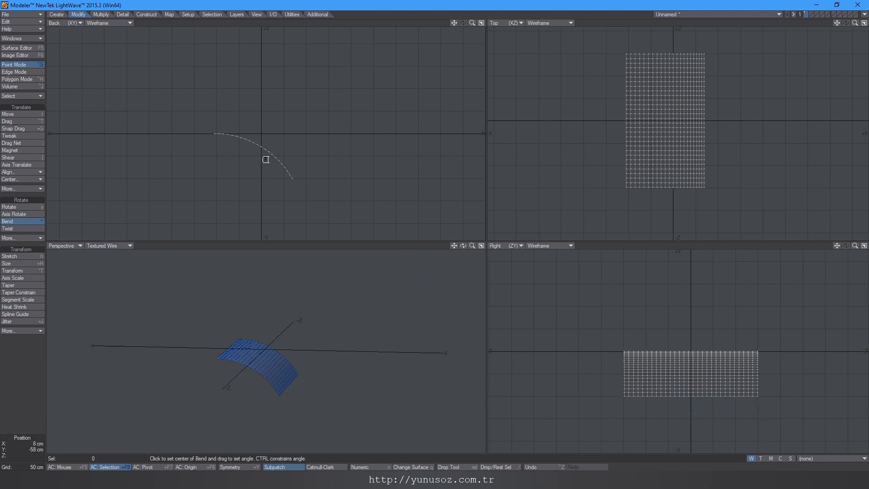
Step: Rotate the arched sheet level in the back view, and rest it on the ground along Y, centred on all axes
key("y")
left_click_drag(307, 148, 298, 147, "ctrl")
key("F3")
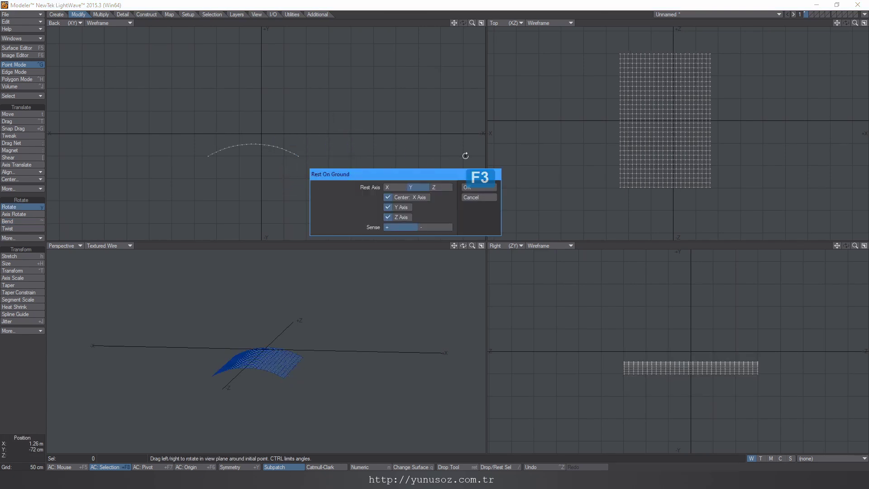
left_click(476, 188)
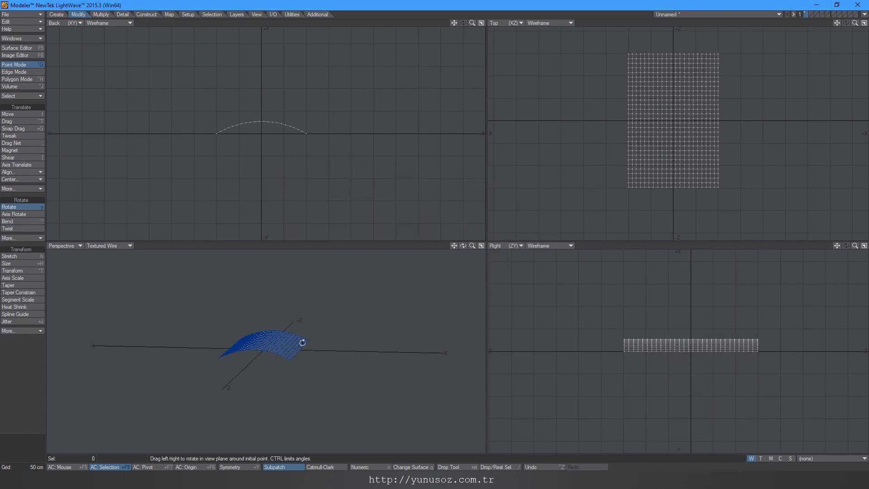
Step: Create a relative morph map named Step1 for the arched sheet
left_click_drag(300, 343, 251, 349, "alt")
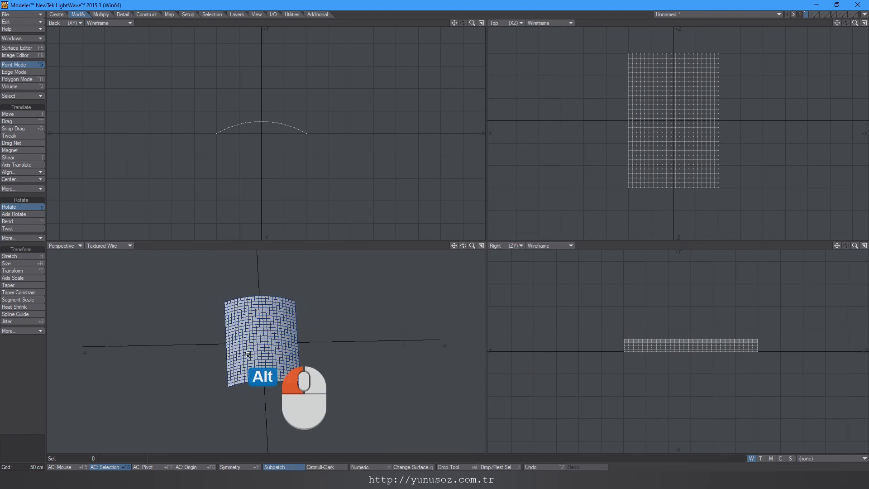
left_click(809, 459)
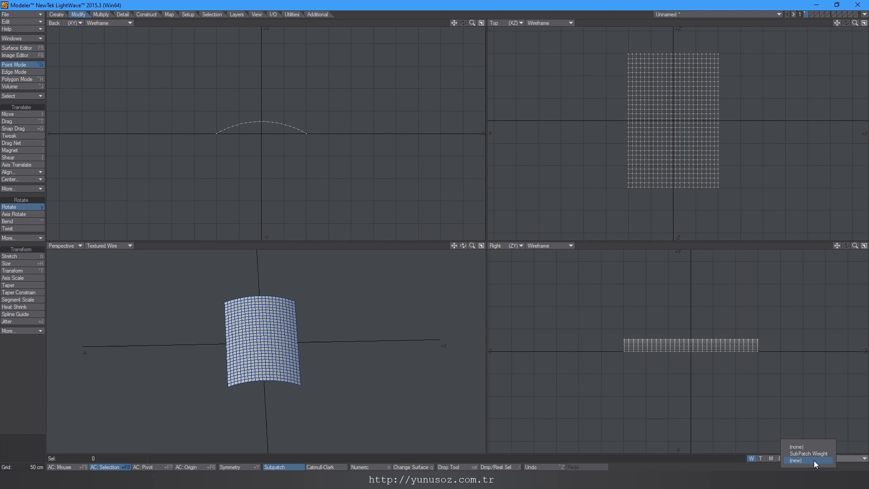
left_click(765, 463)
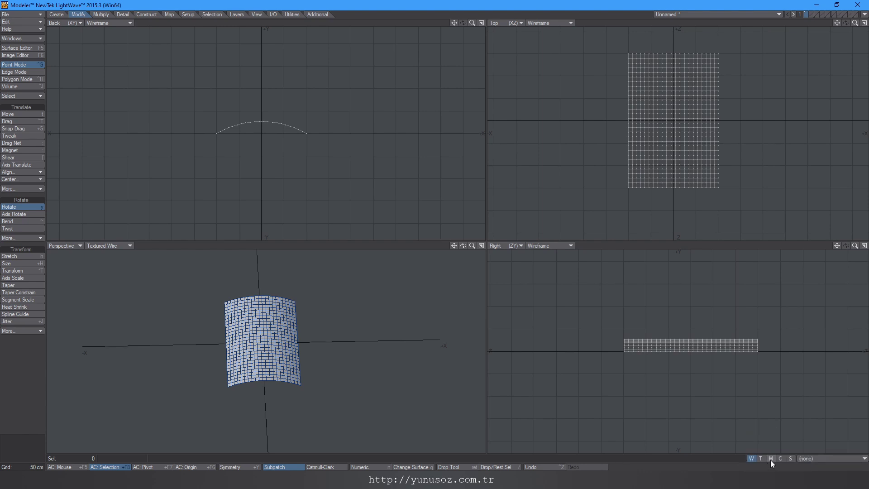
left_click(771, 459)
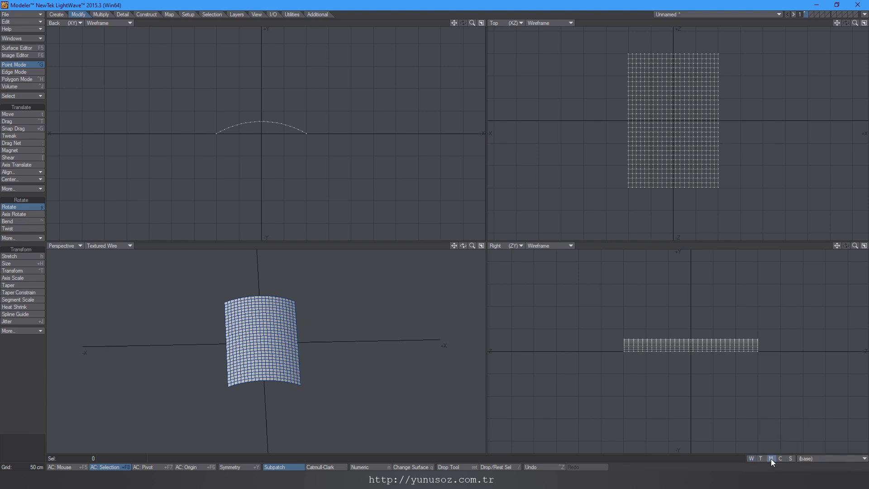
left_click(820, 458)
left_click(822, 460)
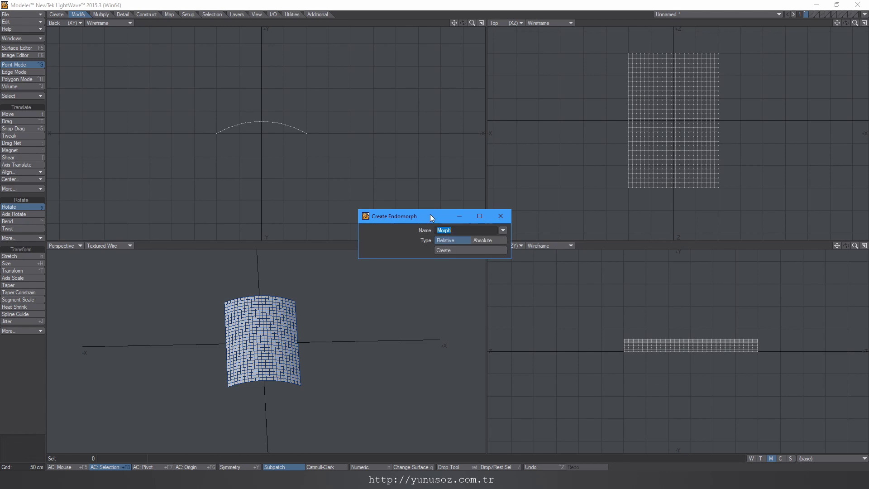
left_click(457, 230)
left_click_drag(458, 230, 402, 231)
type("Step1")
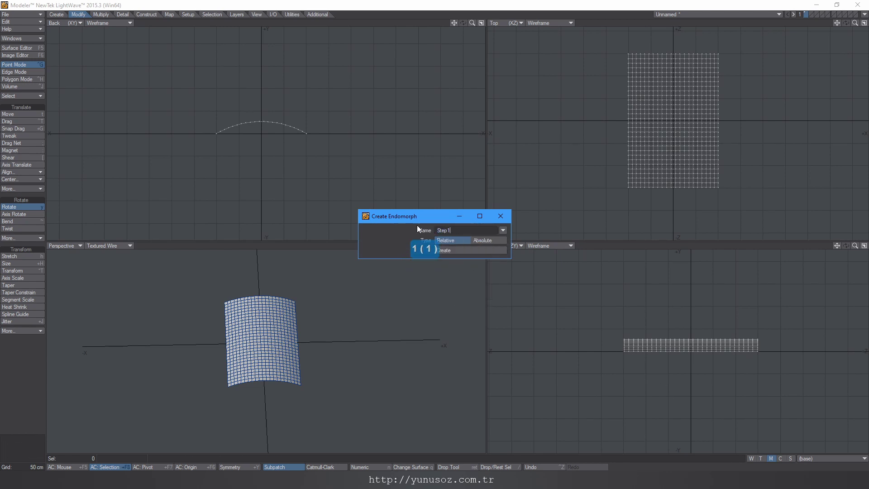
left_click(463, 250)
left_click(500, 216)
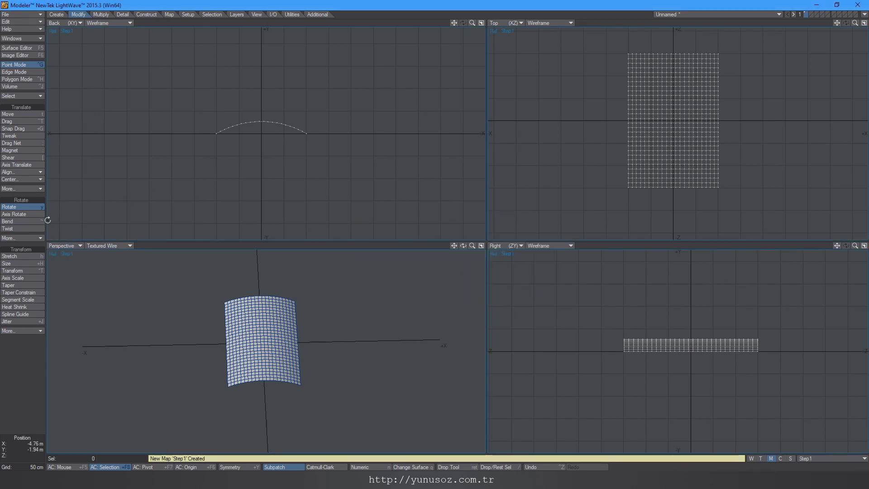
Step: Bend the sheet 120° at a slight slant, and rotate it 105° about its left long edge with the action centre at the mouse
left_click(24, 222)
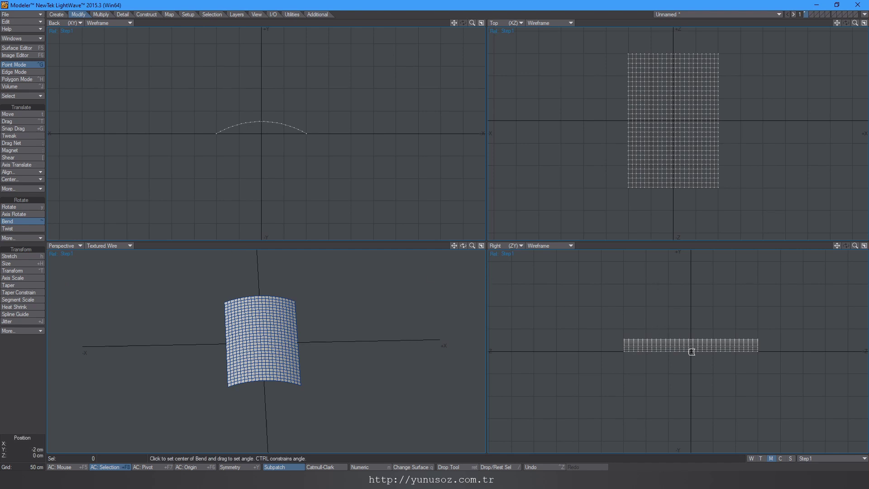
left_click_drag(691, 352, 687, 401, "ctrl")
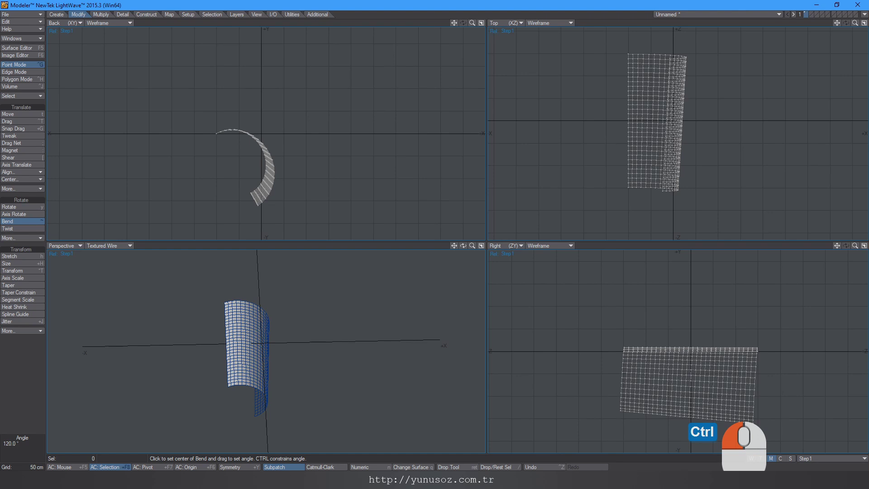
left_click_drag(189, 128, 259, 145, "ctrl+alt")
key("y")
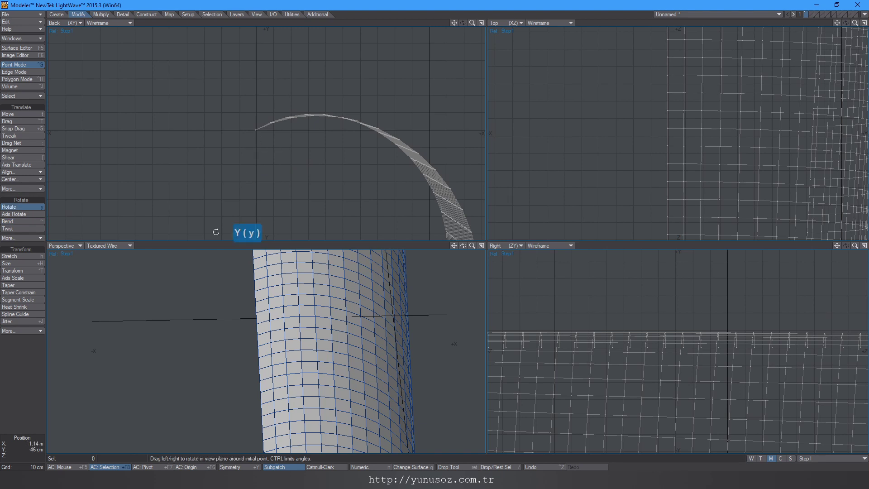
left_click(68, 467)
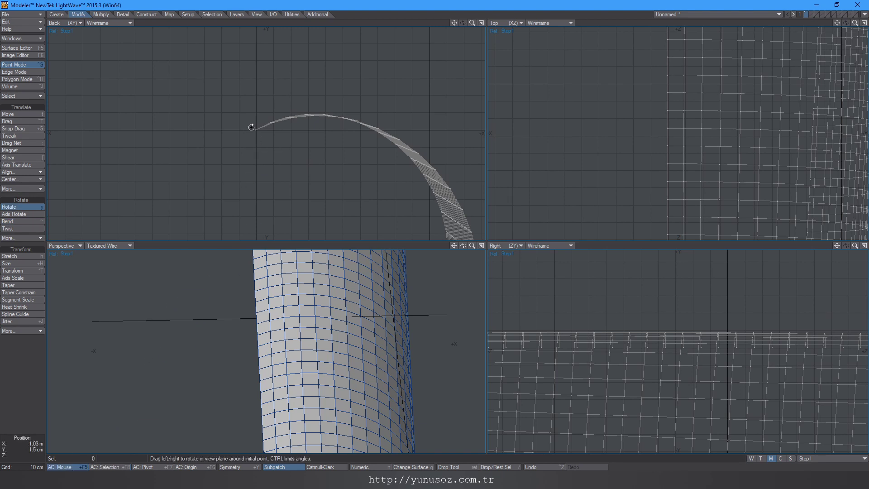
left_click_drag(255, 129, 205, 131, "ctrl")
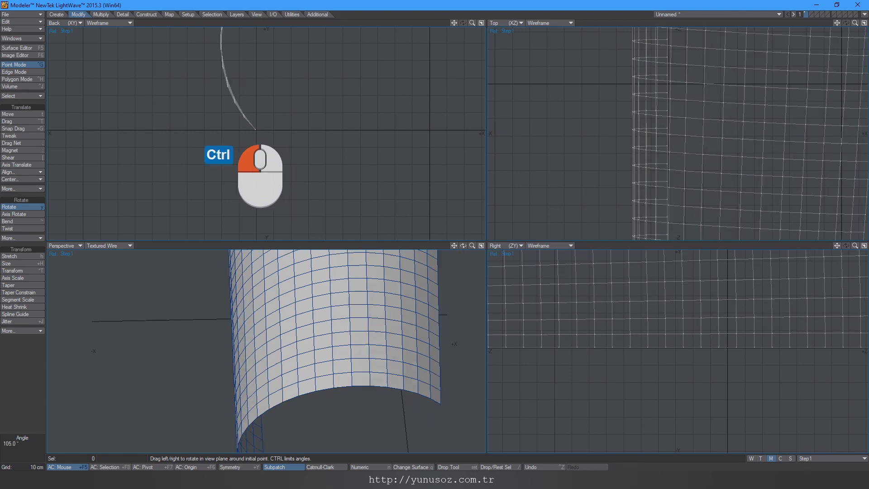
Step: Flatten the curled page to roughly half its height with Stretch, anchored at its left long edge on the ground
left_click_drag(298, 130, 234, 196, "ctrl+alt")
key("h")
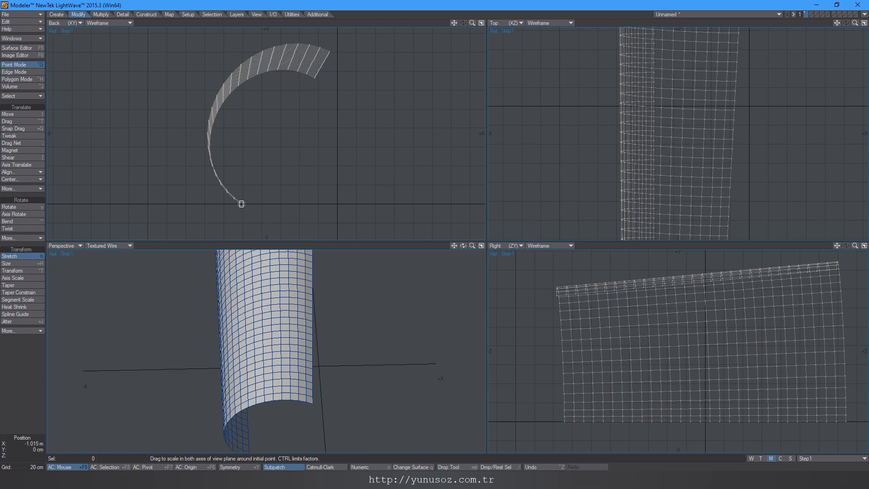
left_click_drag(242, 204, 235, 259, "ctrl")
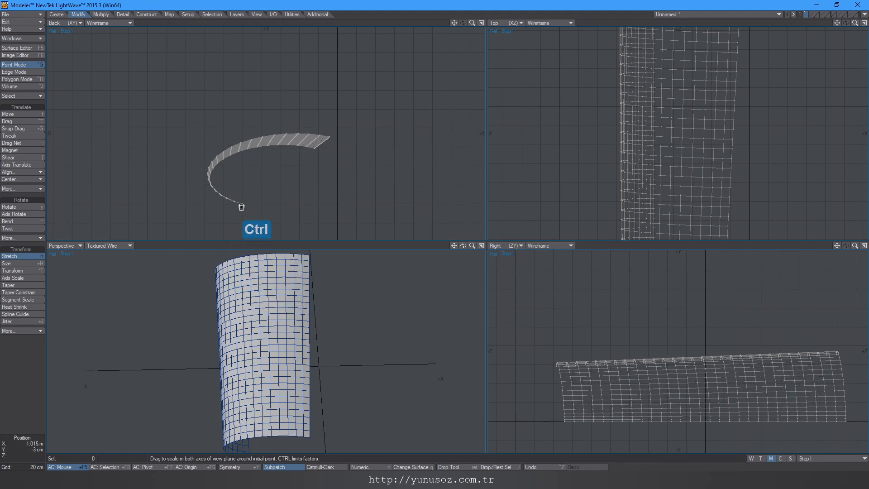
Step: Rotate the curled page about its grounded edge until that edge lies flat, and fine-tune its height with Stretch
mouse_move(242, 204)
left_mouse_down("ctrl")
mouse_move(228, 205)
mouse_move(286, 198)
mouse_move(232, 205)
mouse_move(256, 196)
left_mouse_up("ctrl")
key("y")
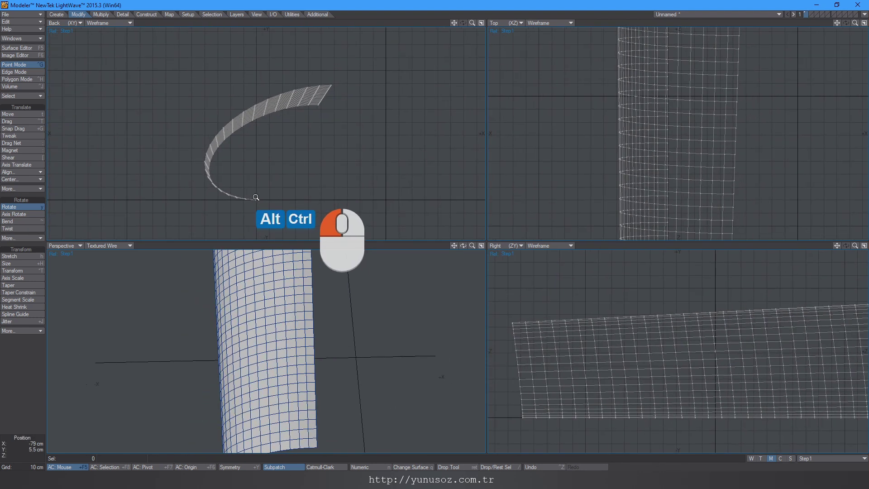
key("h")
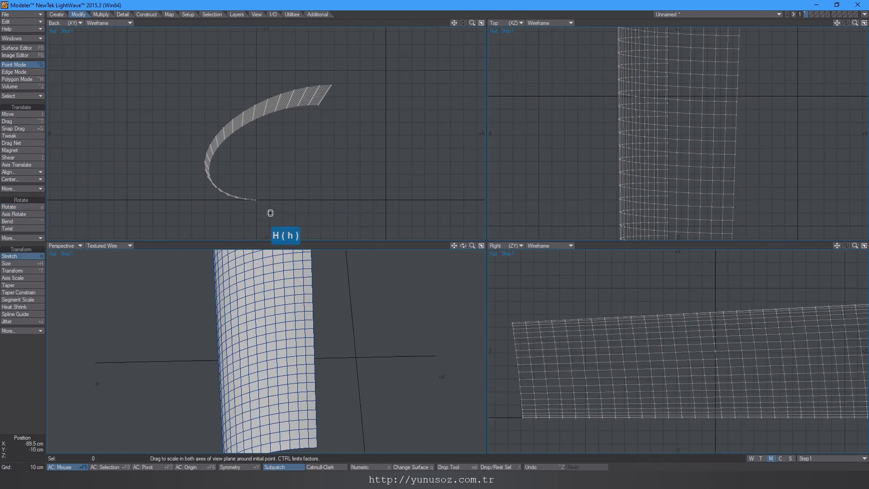
left_click_drag(256, 199, 255, 207, "ctrl")
key("space")
key("a")
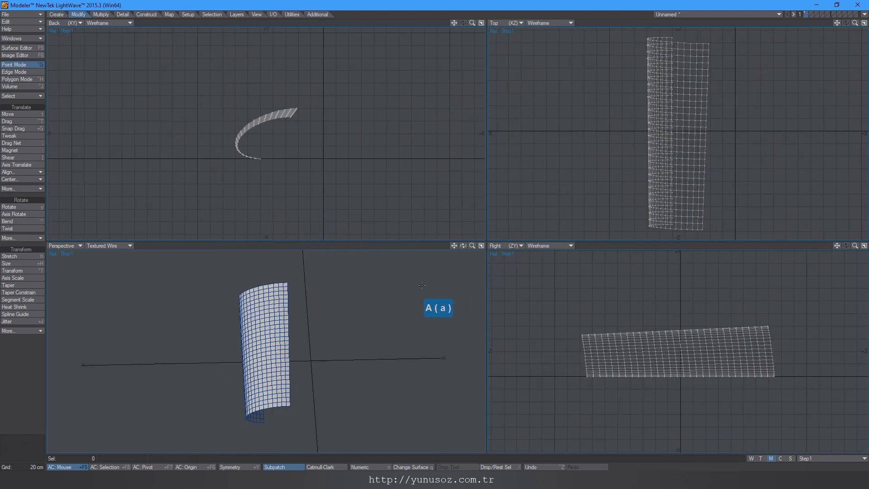
Step: Create a second relative morph map named Step2
left_click(810, 457)
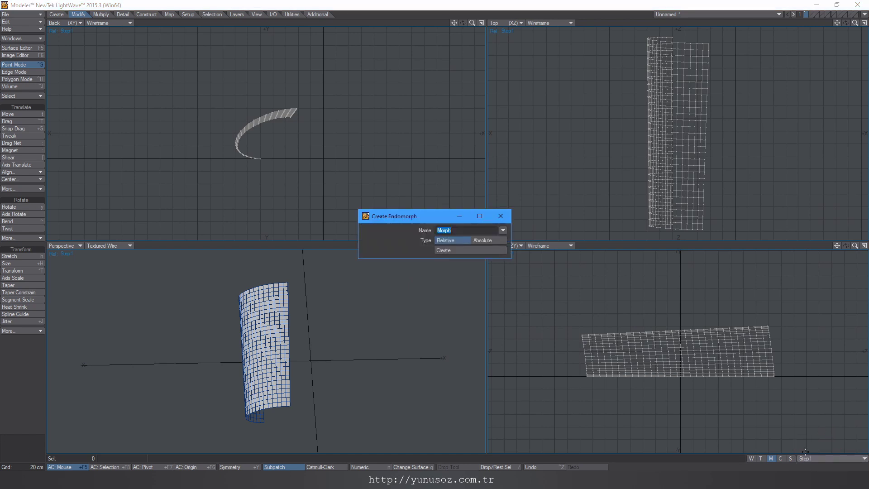
type("Step2")
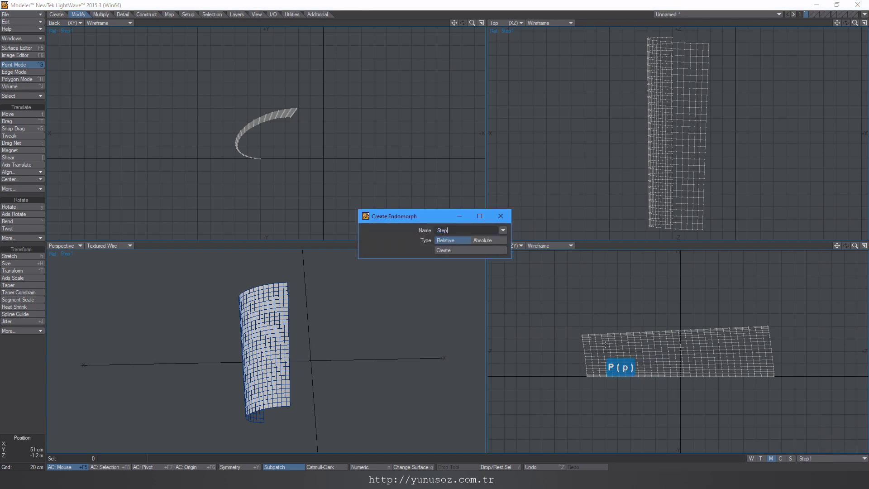
left_click(450, 249)
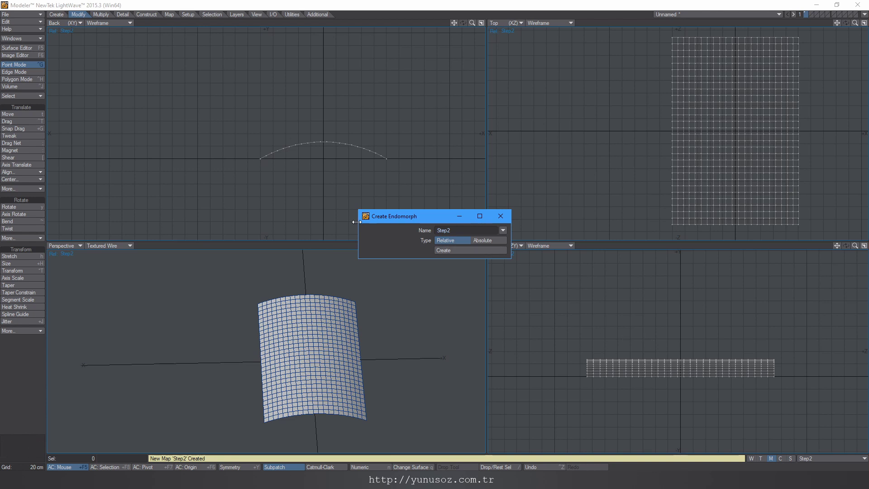
Step: Bend the Step2 sheet 150° upward from the origin in the right view
left_click(17, 222)
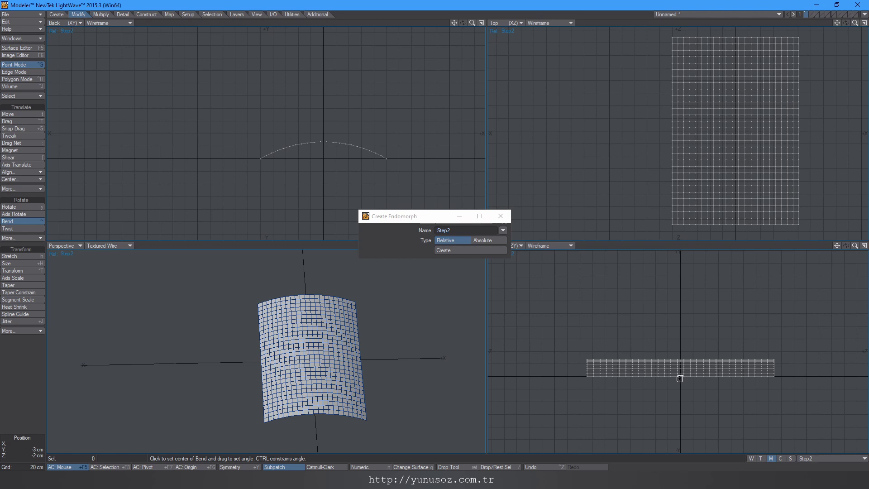
left_click_drag(680, 378, 680, 306, "ctrl")
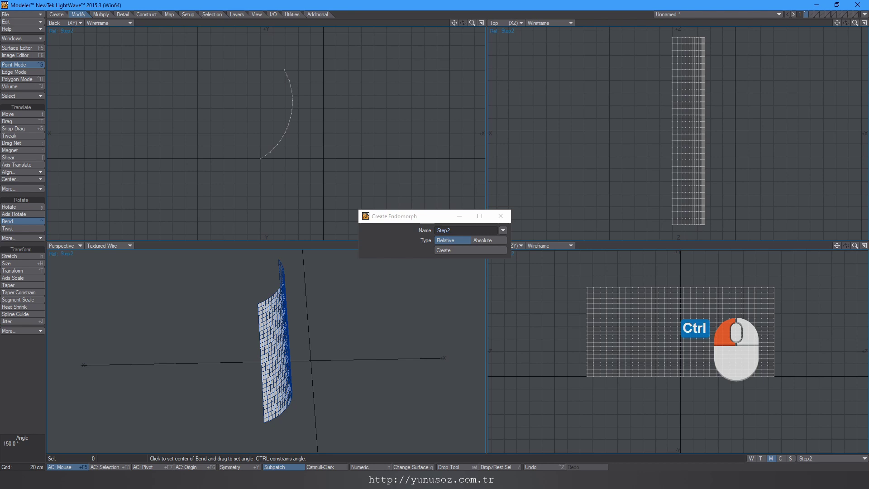
Step: Fine-tune the Step2 bend, and rotate the page about its grounded edge until it arches over the opposite side with both long edges grounded
left_click_drag(680, 306, 681, 313, "ctrl")
key("y")
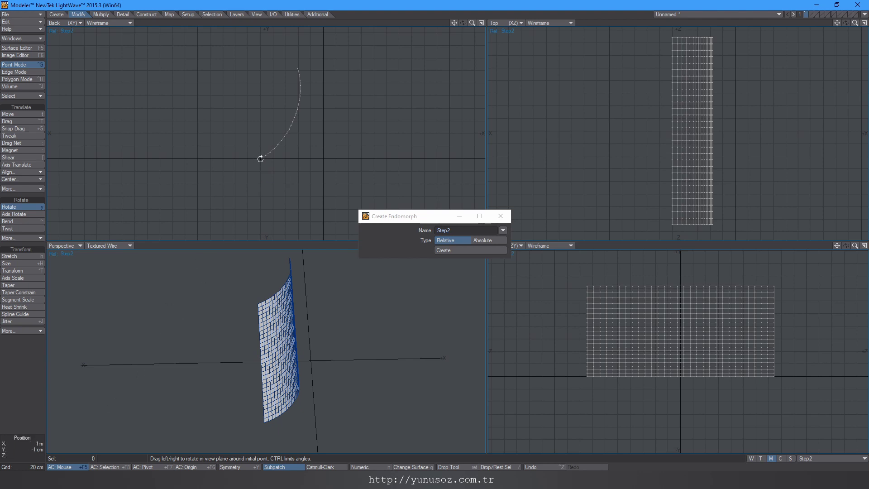
key("ctrl")
left_click_drag(259, 158, 335, 147, "ctrl")
left_click_drag(273, 159, 310, 190, "alt")
Step: Compare Step2 with the base shape and move the Step2 page so its hinge edge meets the base page's hinge edge
left_click(813, 458)
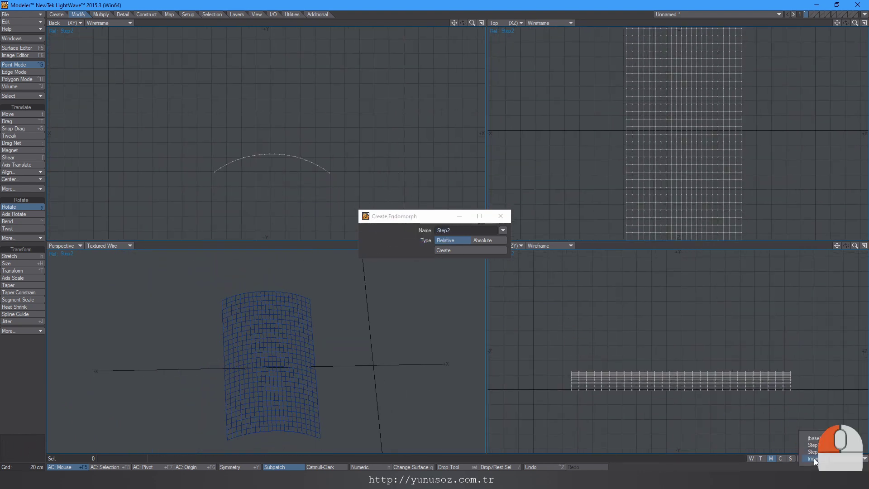
left_click(818, 441)
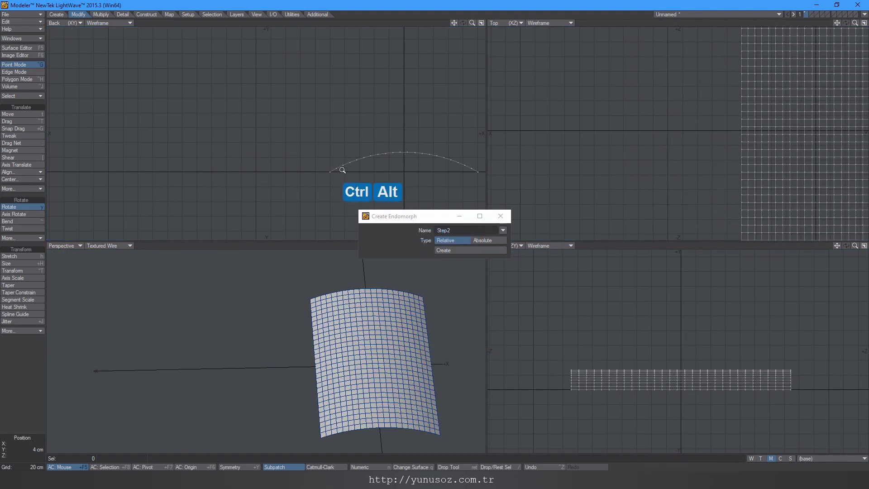
left_click_drag(342, 171, 348, 122, "ctrl+alt")
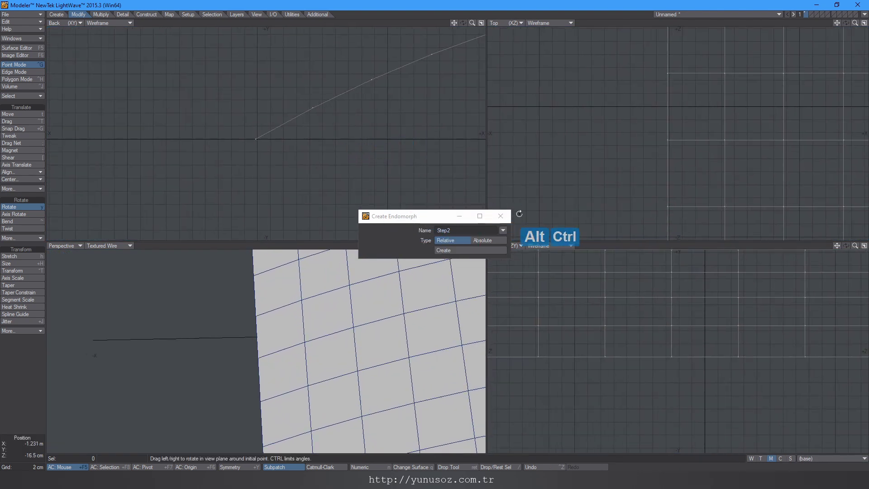
left_click(810, 459)
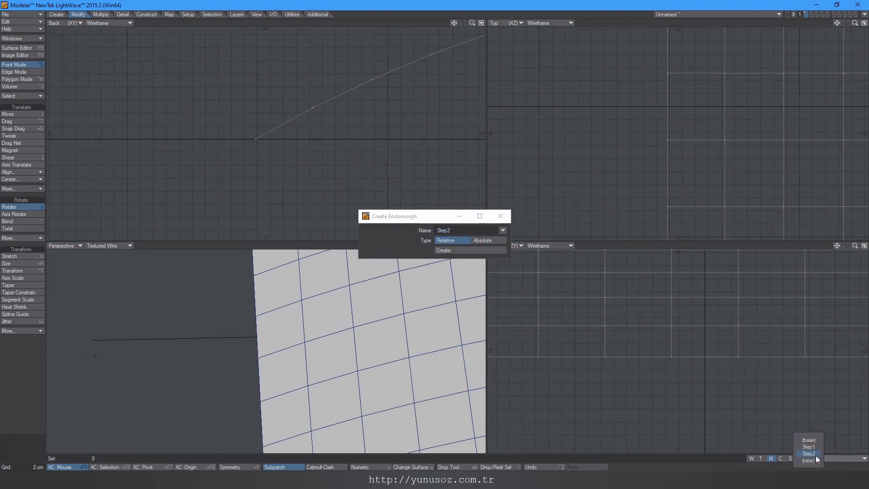
left_click(815, 454)
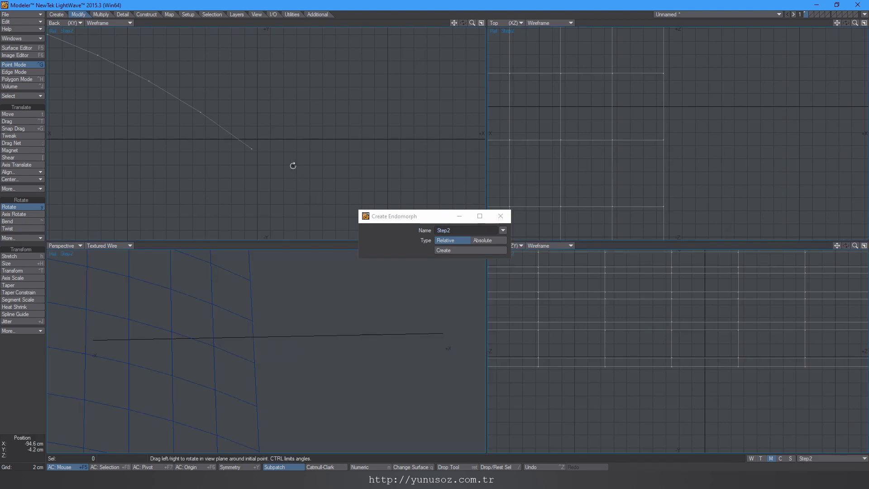
key("t")
left_click_drag(293, 166, 139, 143)
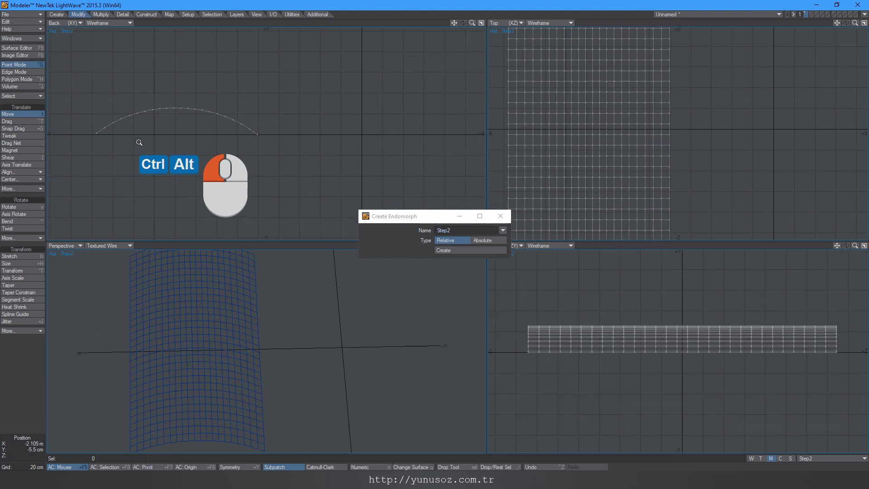
Step: Compare the base and Step1 shapes and move the Step1 page about 3 mm along X toward the base hinge edge
left_click_drag(245, 136, 333, 128, "ctrl+alt")
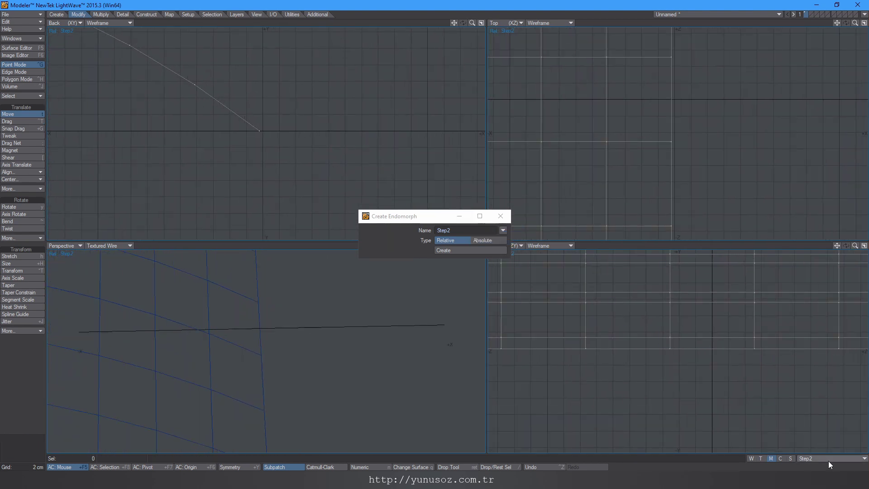
left_click(830, 438)
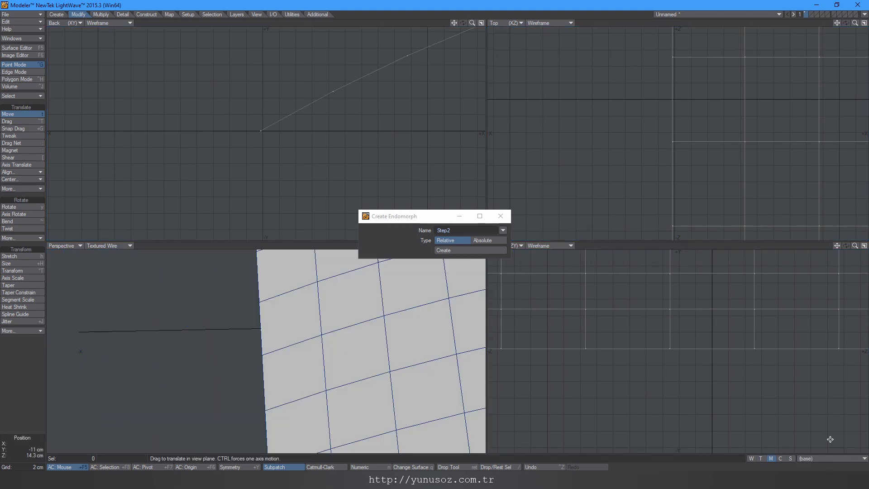
left_click(829, 457)
left_click(831, 444)
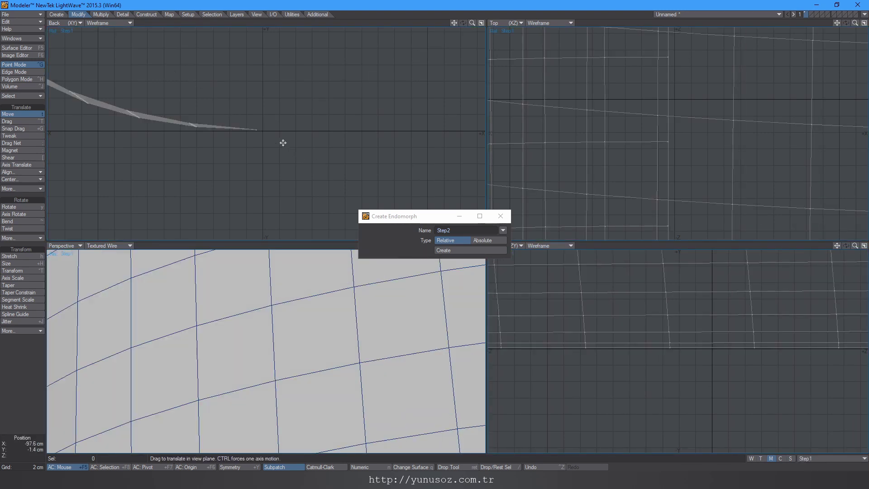
left_click_drag(283, 142, 285, 142)
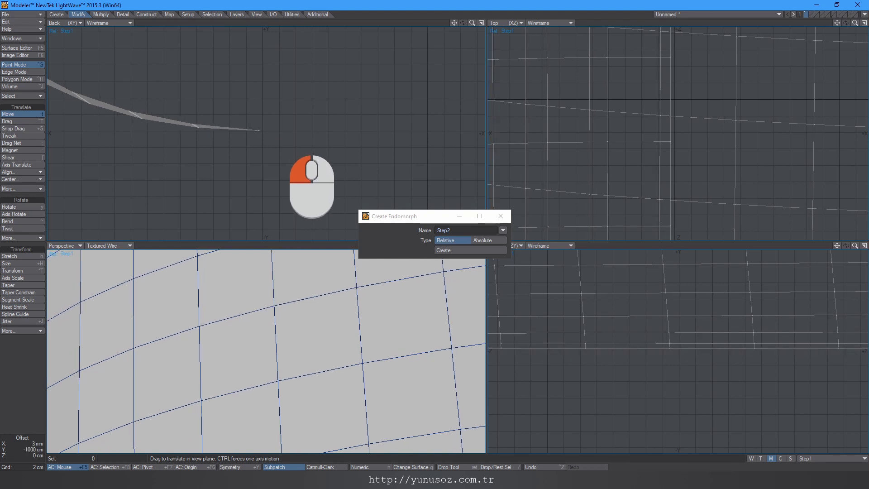
left_click_drag(285, 144, 285, 145)
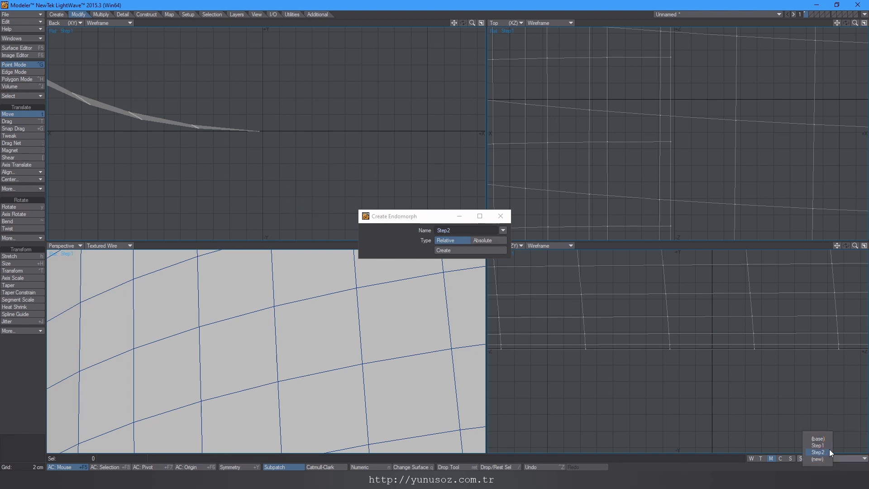
Step: Recheck the hinge edge across the morphs up close and move the Step1 page until its hinge point coincides with the base's
left_click(824, 450)
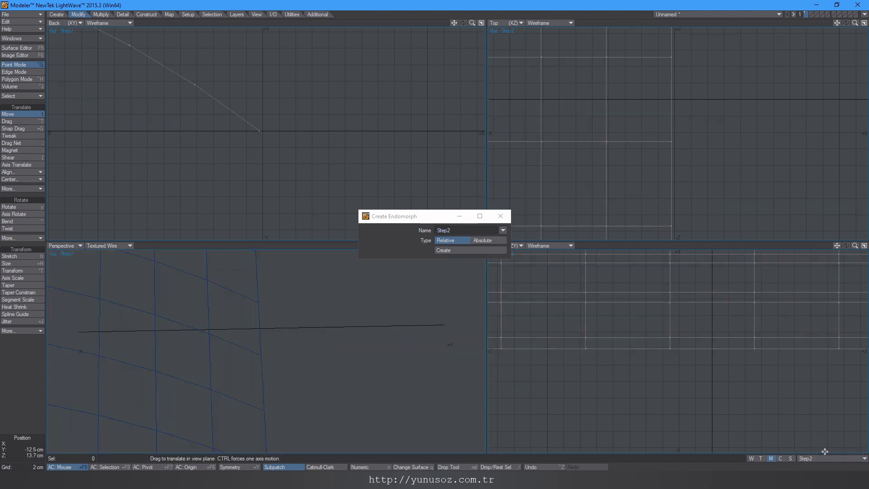
left_click(824, 458)
left_click(824, 443)
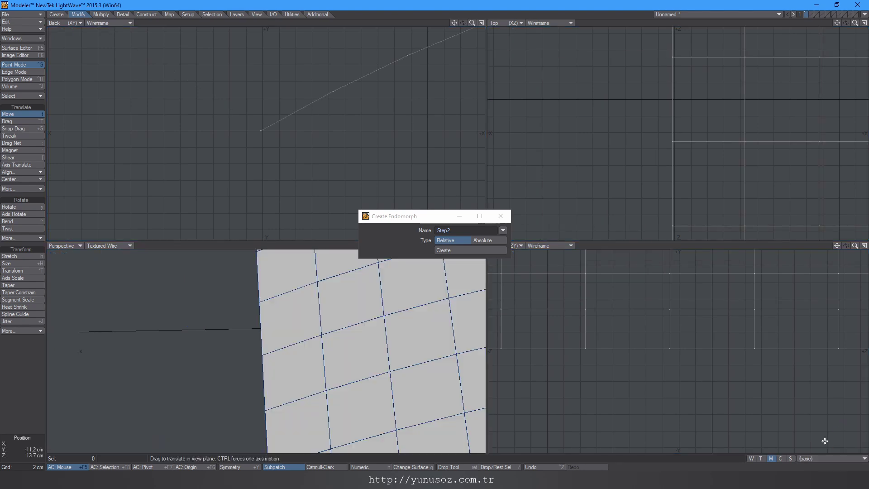
left_click(824, 458)
left_click(826, 444)
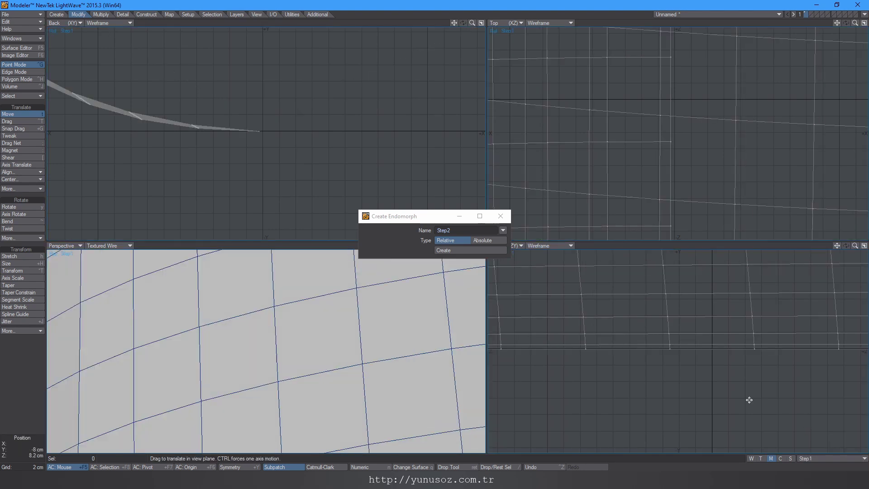
left_click_drag(242, 107, 392, 110, "ctrl+alt")
left_click_drag(327, 143, 294, 128, "alt")
left_click(838, 459)
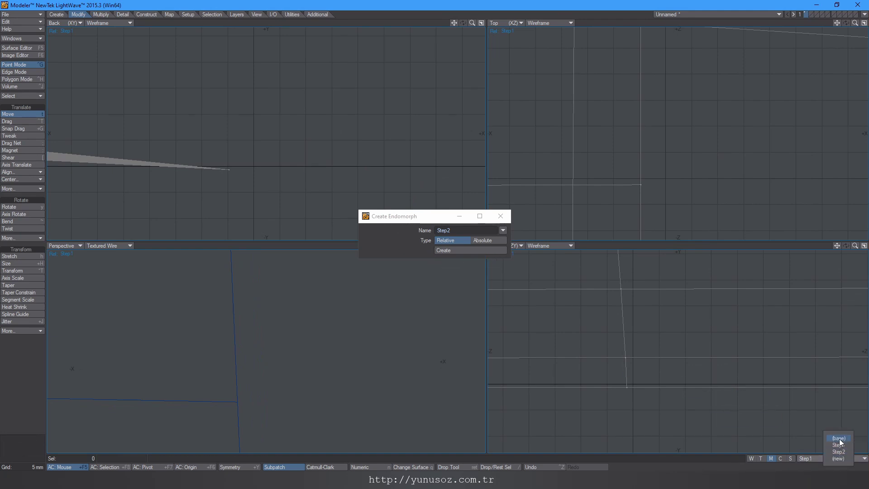
left_click(839, 437)
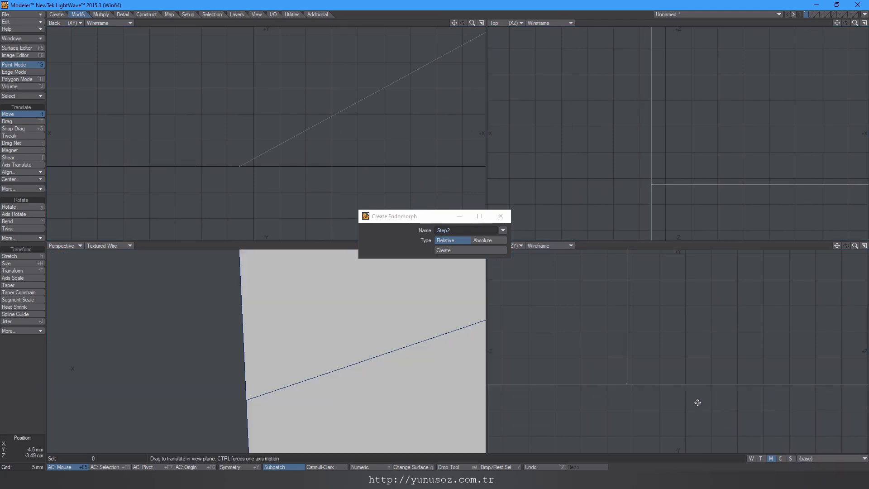
left_click(827, 459)
left_click(827, 446)
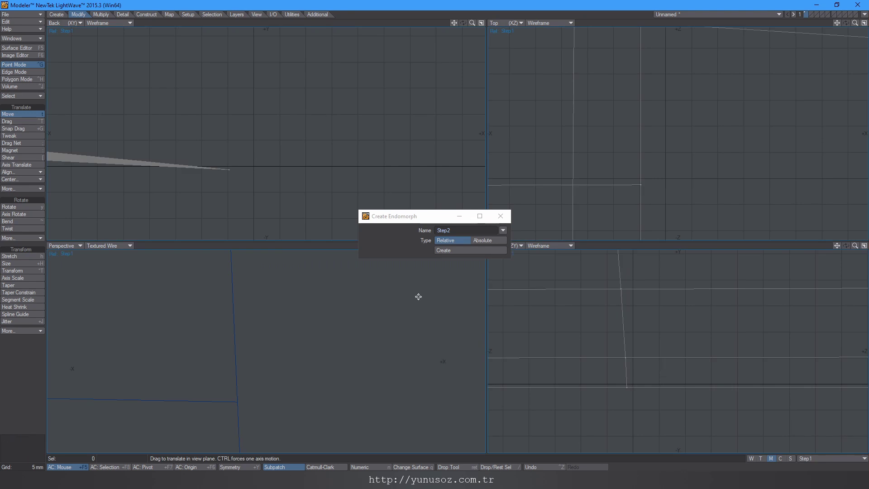
left_click_drag(253, 176, 265, 173)
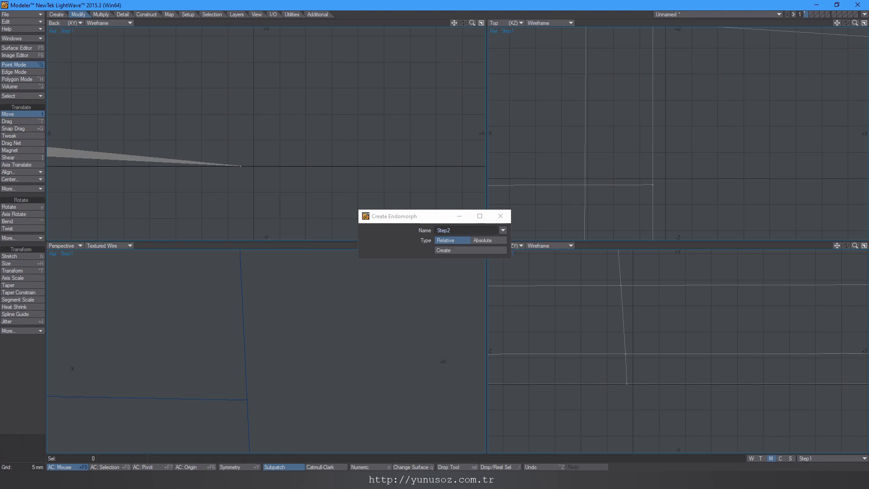
Step: Move the Step2 page along X until its hinge point coincides with the base's, and drop the Move tool
left_click(826, 459)
left_click(827, 455)
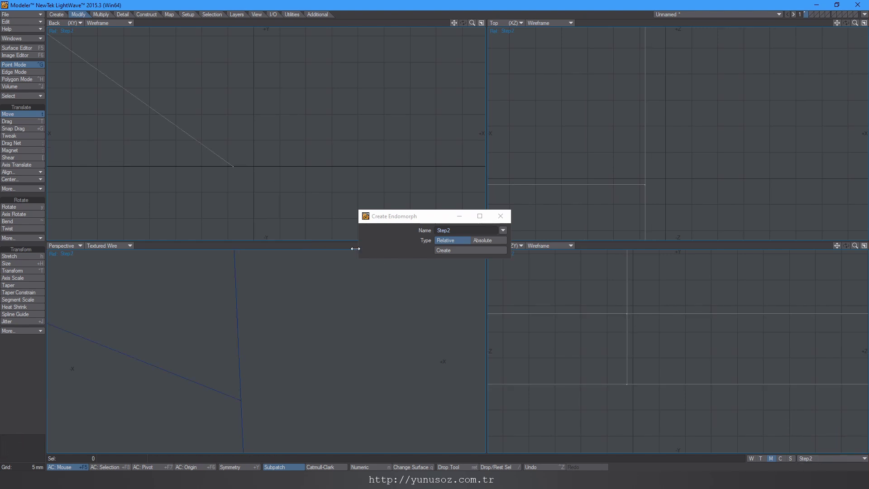
left_click_drag(252, 176, 259, 176)
key("space")
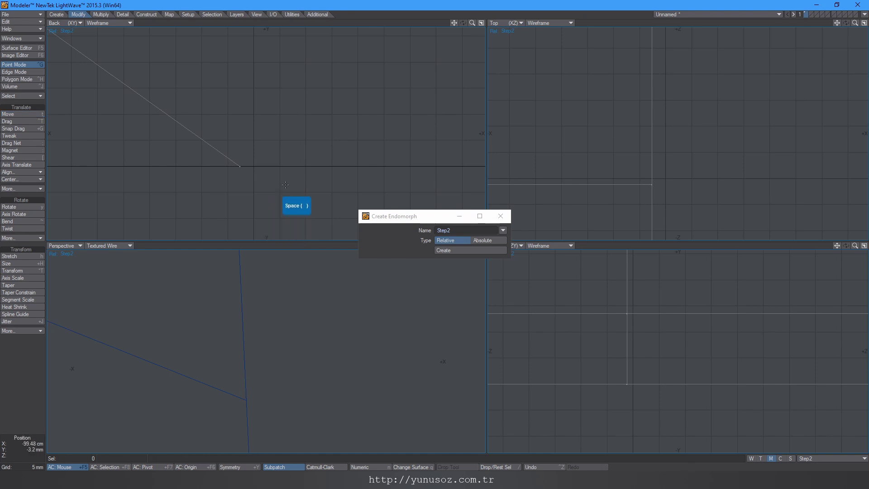
Step: Return to the base morph and close the Create Endomorph window
left_click(822, 459)
left_click(822, 444)
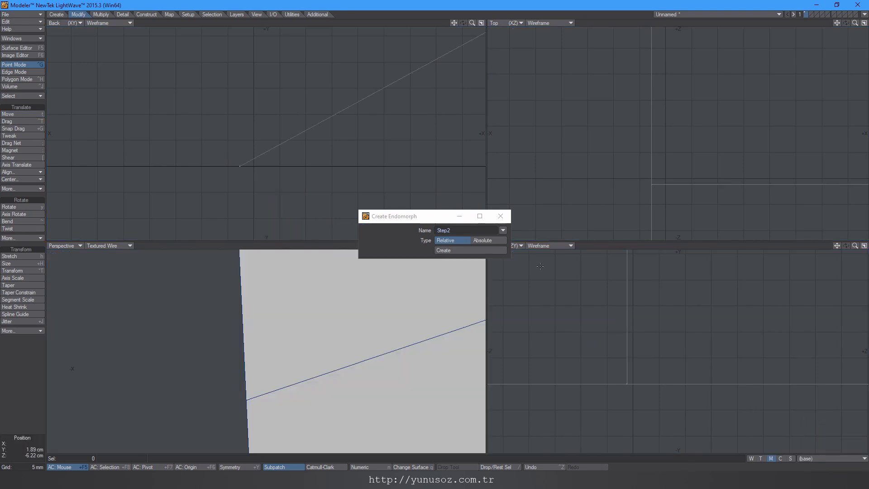
left_click(500, 217)
left_click_drag(333, 165, 309, 176, "ctrl+alt")
key("a")
mouse_move(296, 344)
left_mouse_down("alt")
mouse_move(229, 399)
mouse_move(296, 348)
mouse_move(293, 341)
left_mouse_up("alt")
Step: Select all the page's polygons and assign them a surface named paper with a white colour (255, 255, 255)
key("quotedbl")
key("ctrl+h")
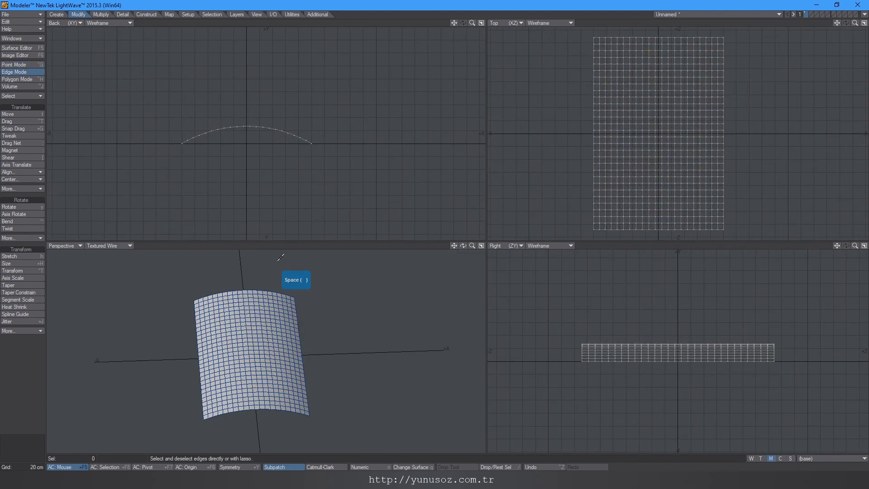
key("quotedbl")
type("q")
type("paper")
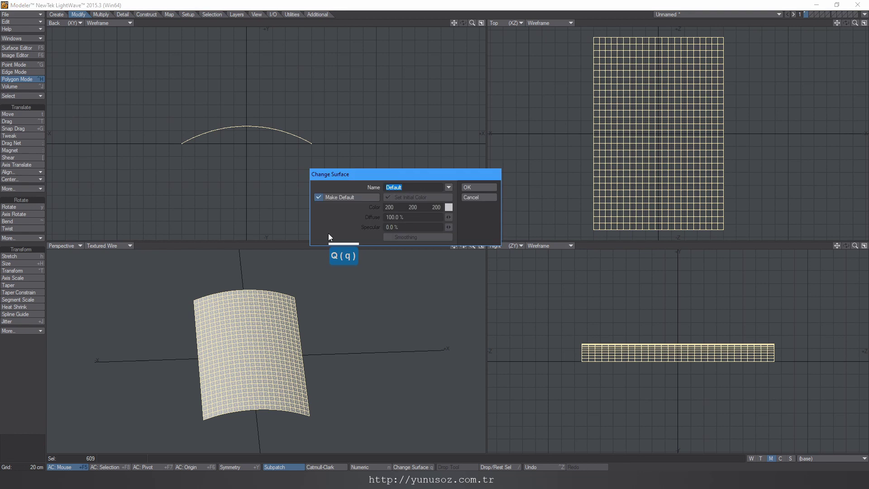
left_click(450, 208)
left_click(463, 397)
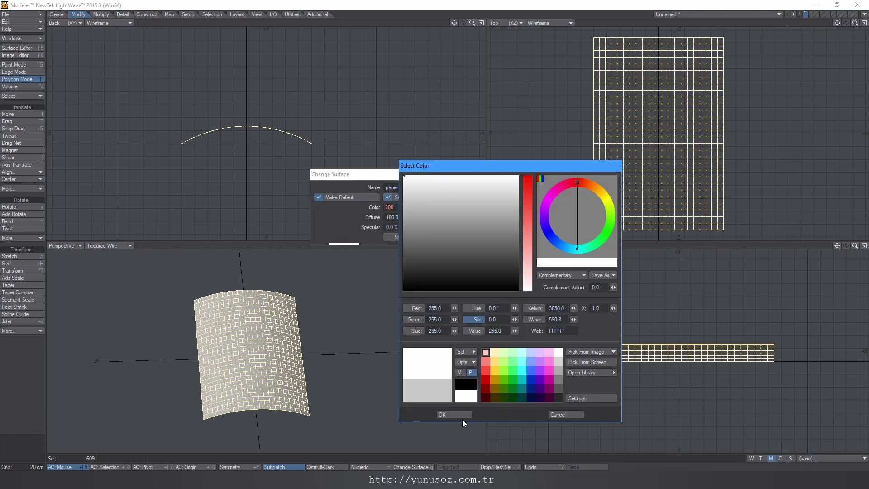
left_click(455, 415)
left_click(473, 187)
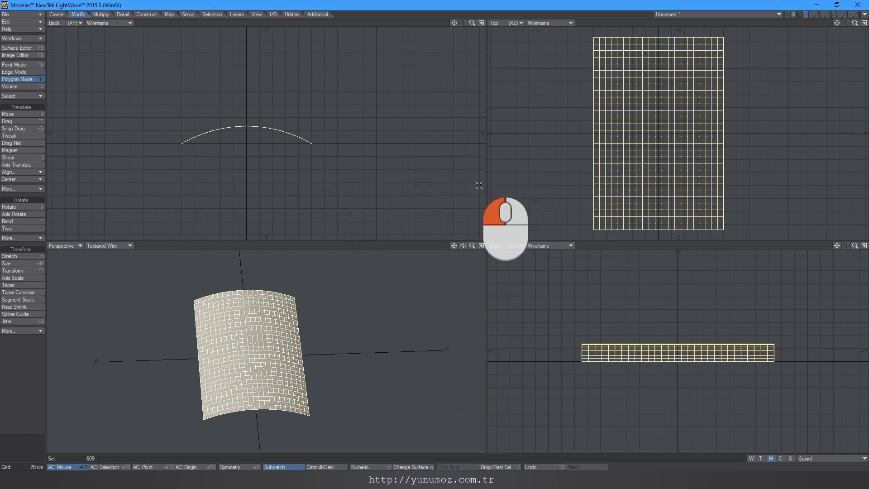
Step: Make the page's selected polygons double-sided
left_click(123, 15)
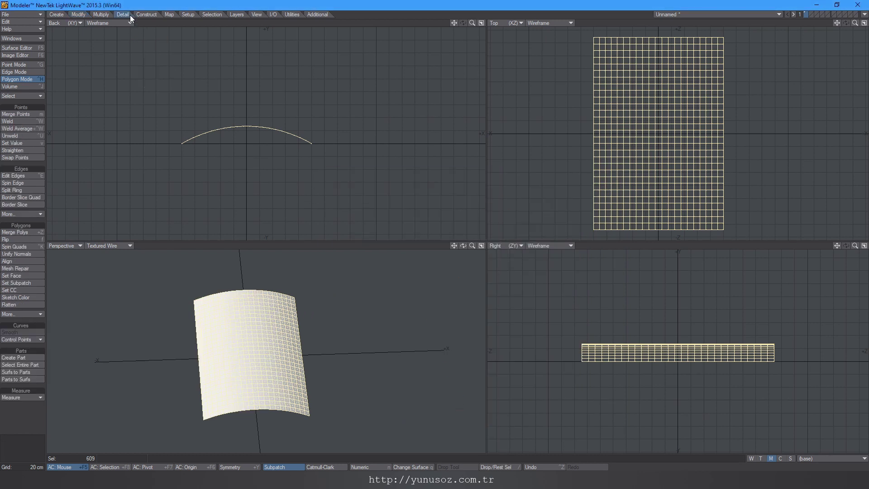
left_click(36, 315)
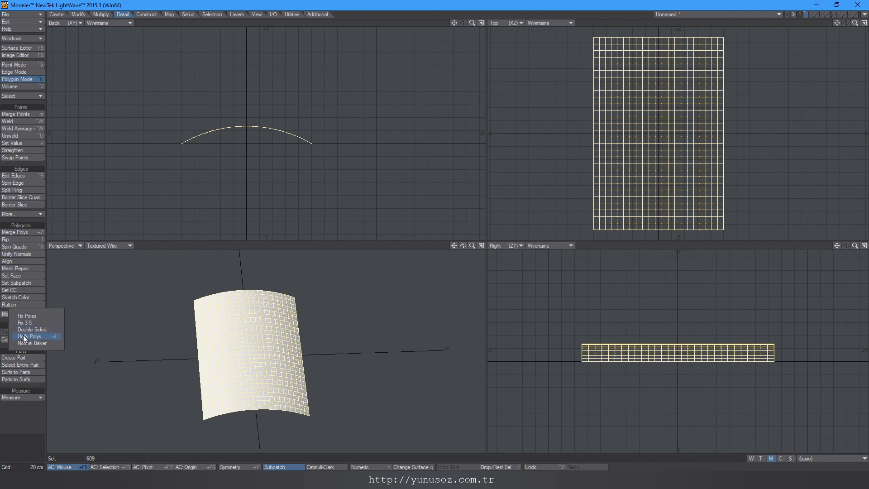
left_click(34, 330)
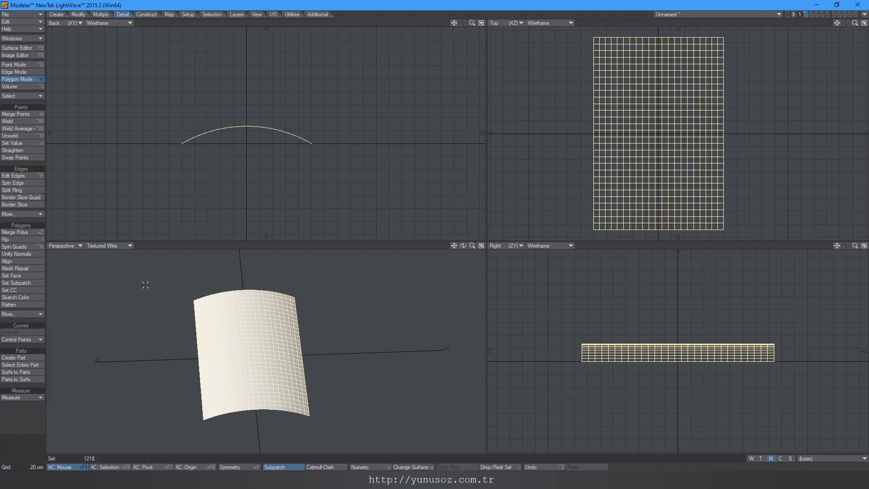
Step: Deselect the polygons and save the object as paper.lwo in the LW3D folder
key("slash")
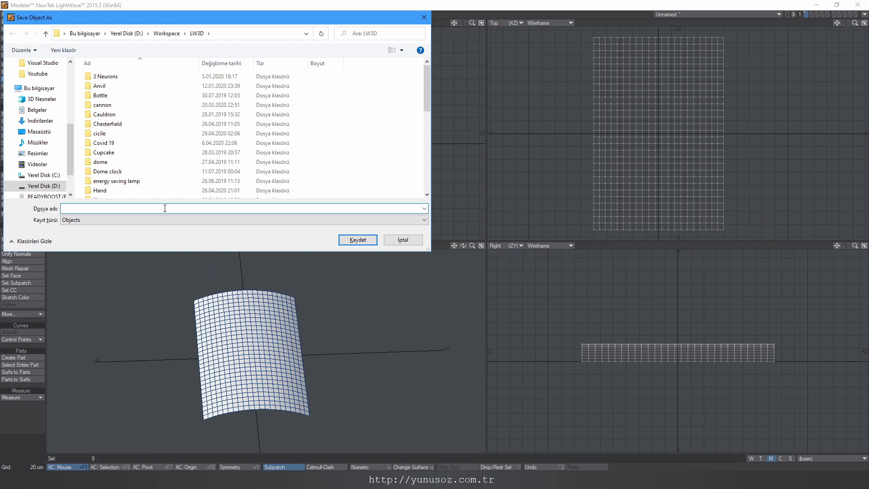
type("paper.lwo")
key("Return")
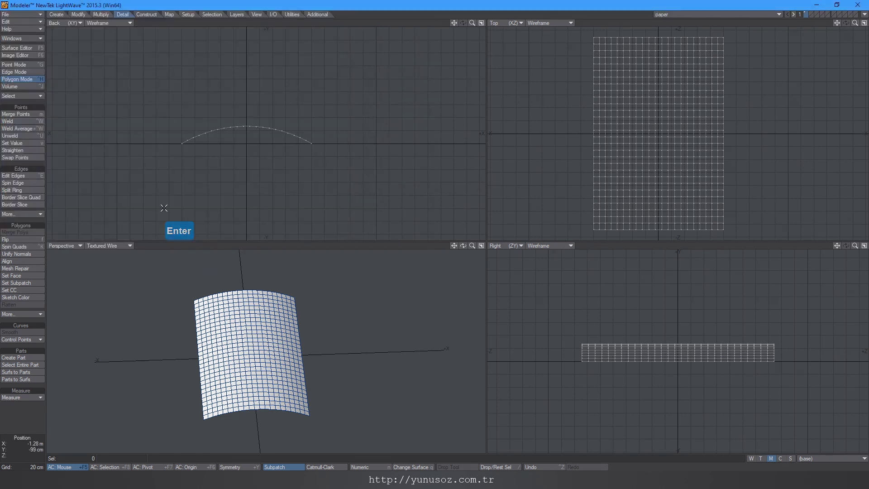
Step: Send the paper object to Layout and switch to the Layout window
left_click(864, 15)
left_click(824, 26)
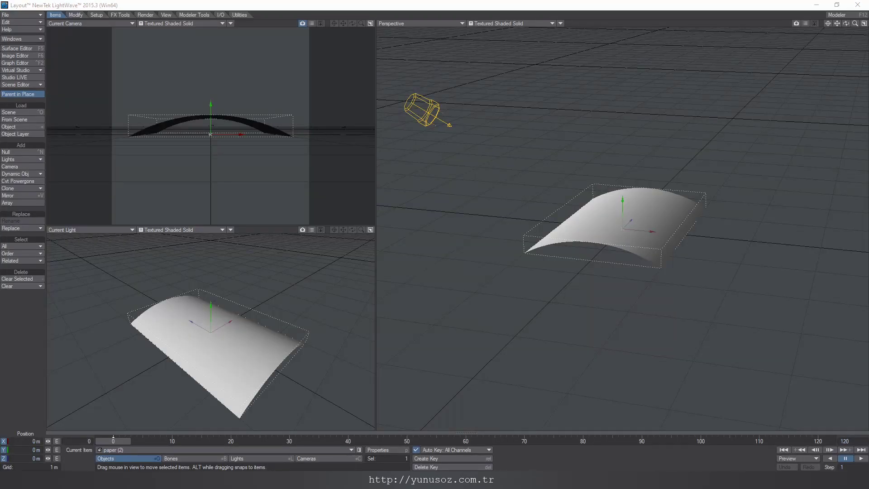
mouse_move(344, 479)
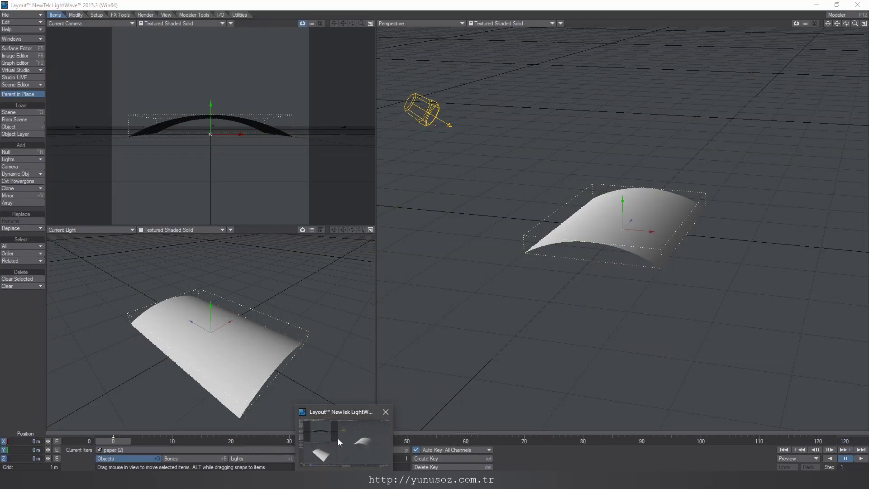
left_click(338, 438)
Step: Clear the duplicate object paper (2) from the scene
left_click(360, 450)
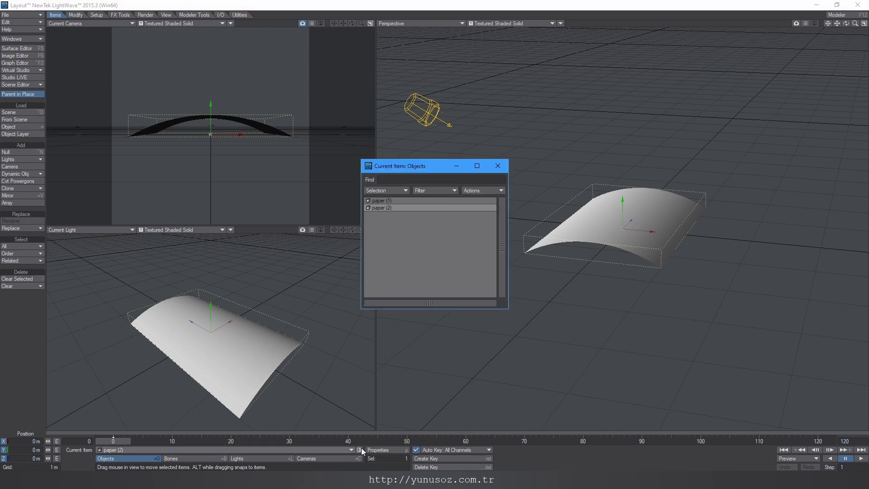
key("KP_Subtract")
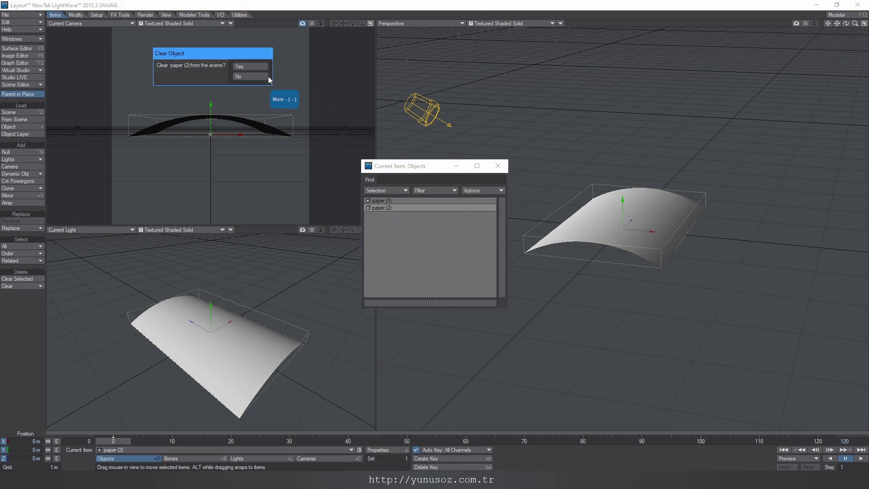
left_click(256, 67)
left_click(497, 166)
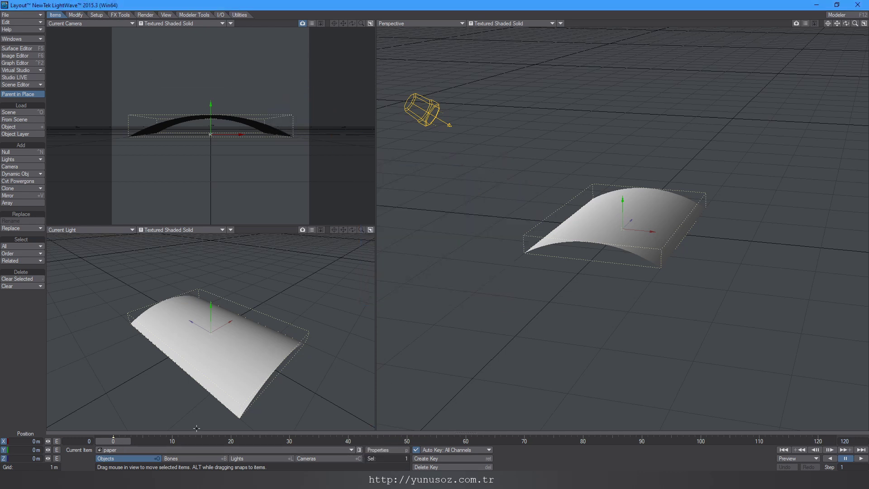
Step: Add a Morph Mixer displacement to the paper object and open its morph controls
left_click(377, 450)
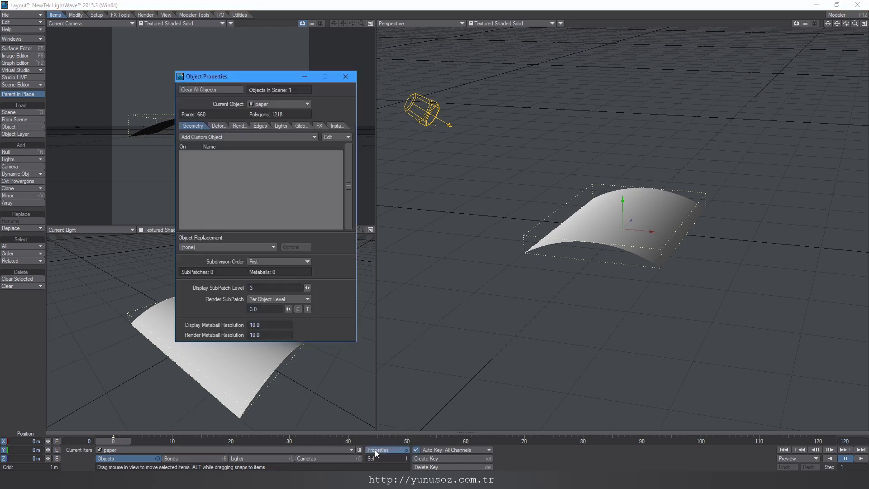
left_click(216, 127)
left_click(224, 250)
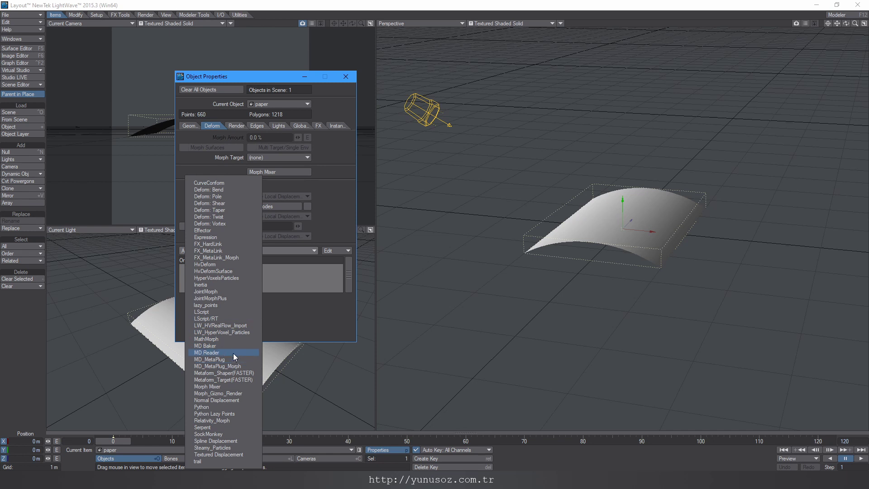
left_click(222, 386)
double_click(235, 267)
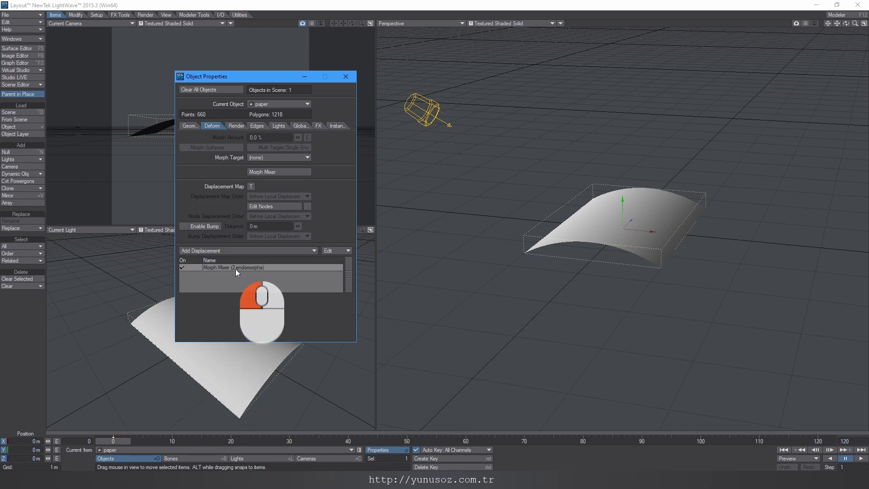
left_click_drag(227, 11, 279, 59)
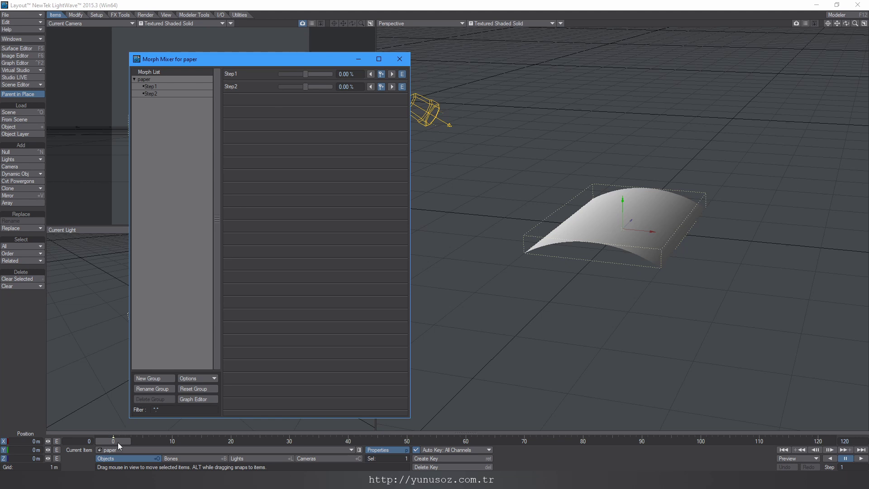
Step: Keyframe the morphs with Step1 at 100% on frame 60, and Step1 at 0% with Step2 at 100% on frame 120
left_click_drag(118, 442, 491, 442)
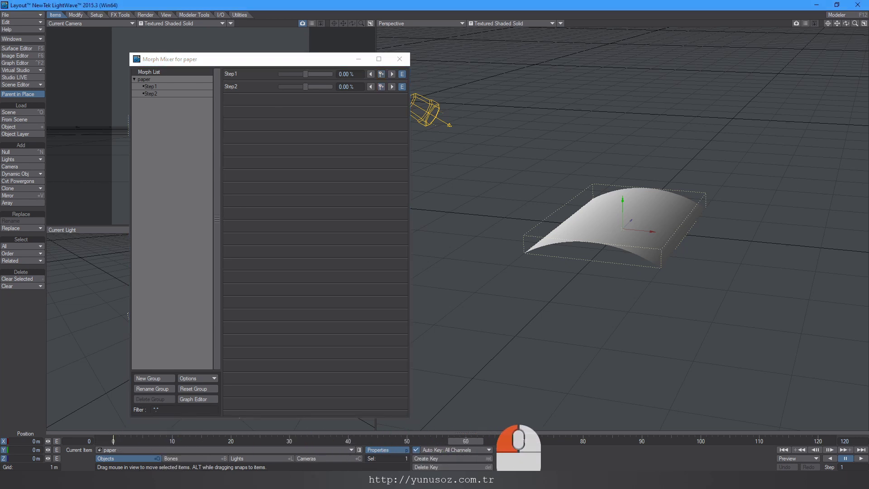
left_click_drag(303, 74, 381, 77)
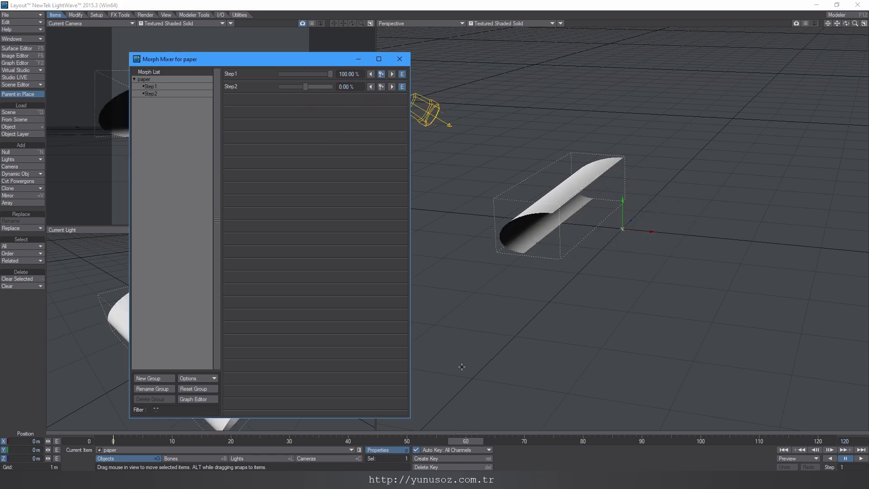
left_click_drag(470, 442, 842, 443)
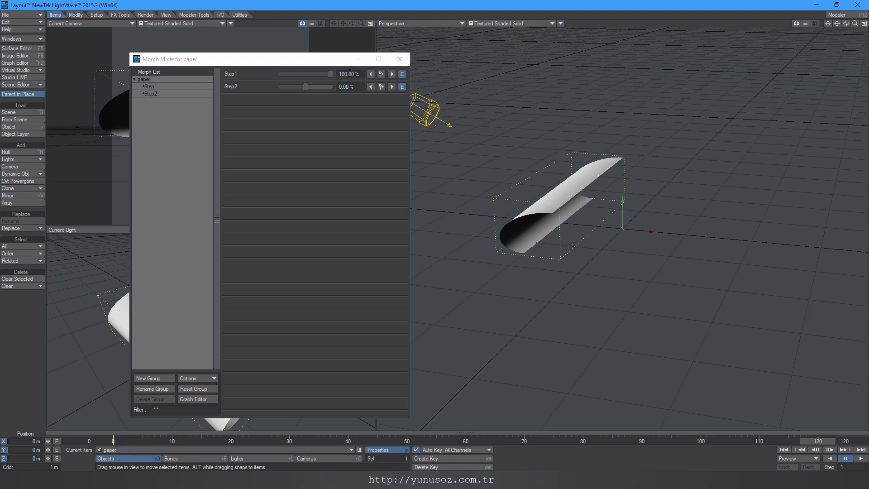
left_click(350, 73)
type("0")
left_click_drag(307, 88, 403, 88)
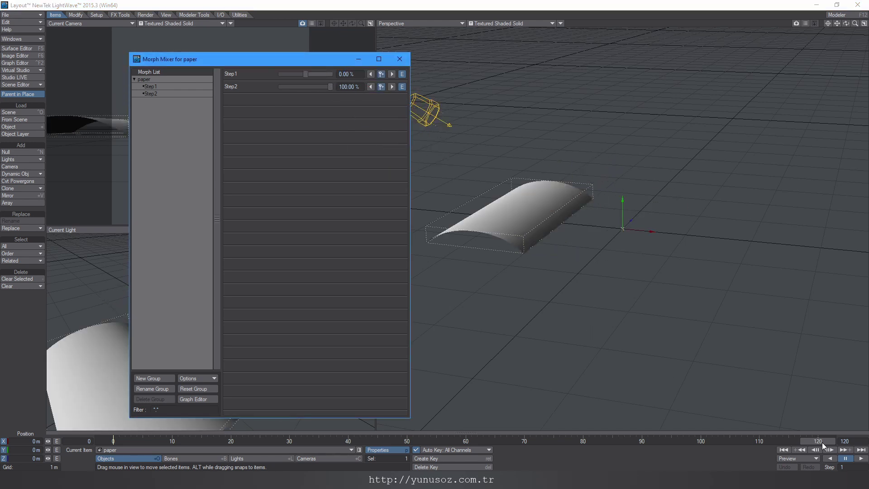
Step: Close the morph and object settings, play the page-turn animation to check it, and return to frame 0
left_click_drag(822, 443, 113, 443)
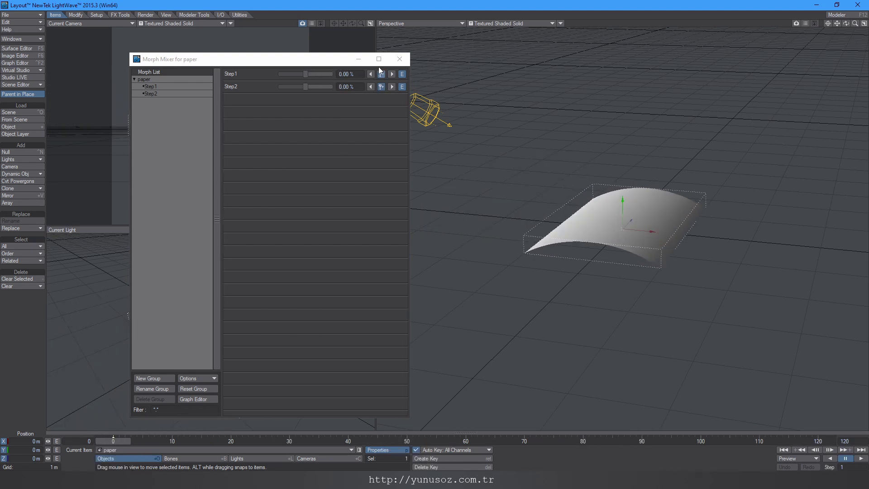
left_click(401, 59)
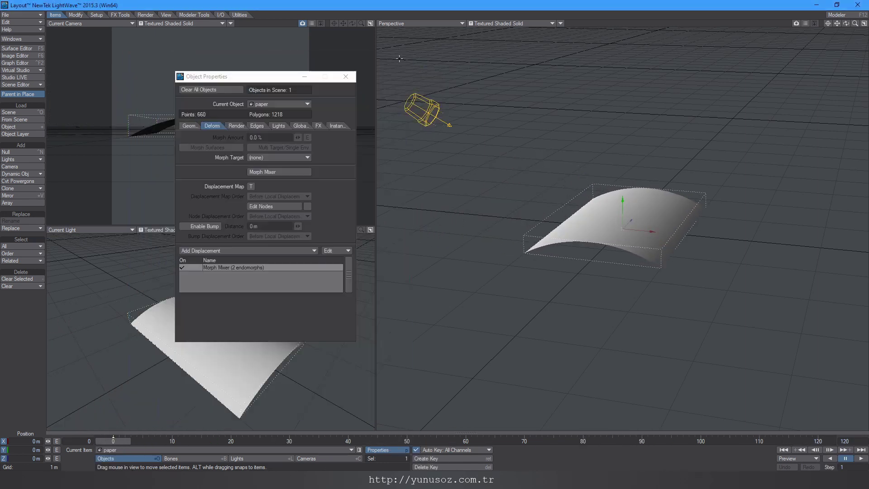
left_click(861, 459)
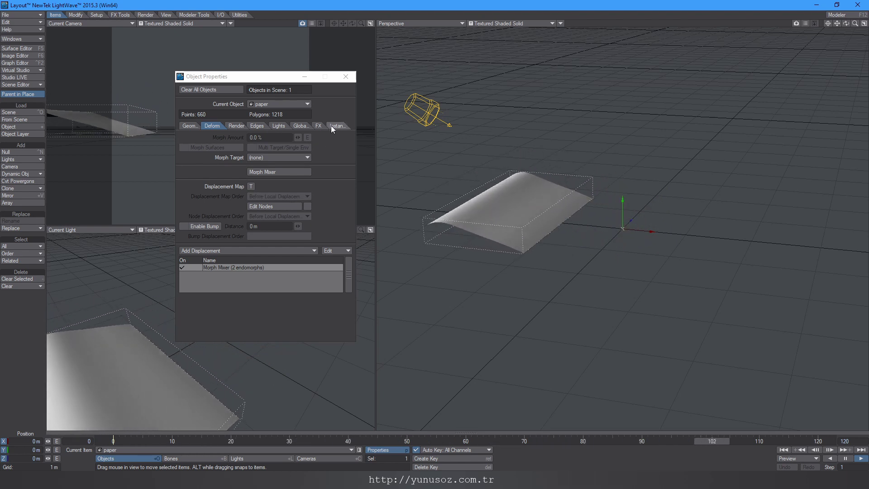
left_click(346, 76)
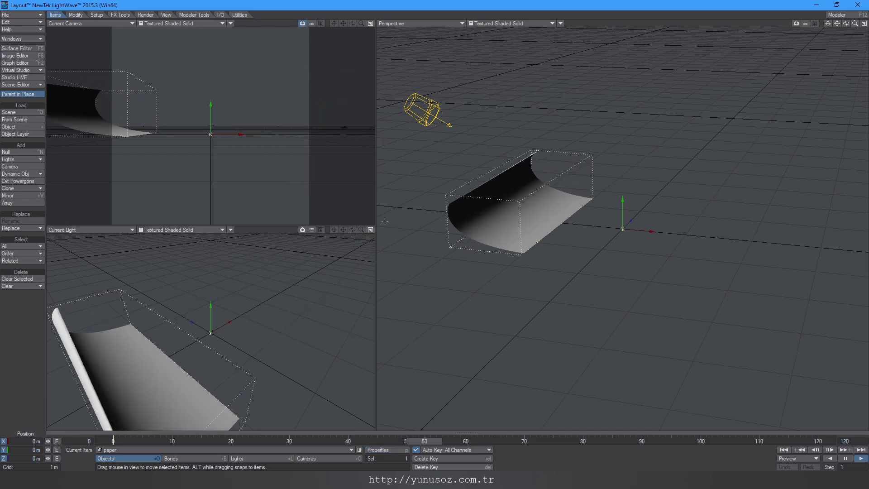
left_click(845, 460)
left_click(782, 451)
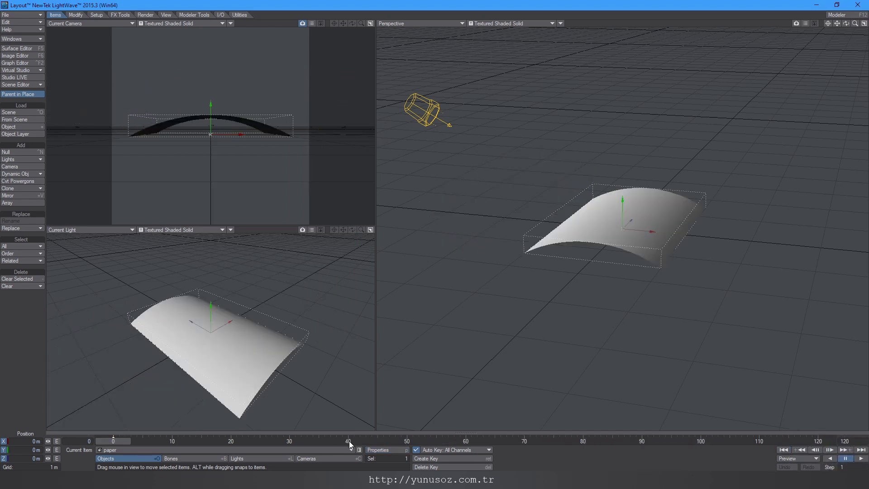
Step: Raise and tilt the camera to look down on the page, placing it at about X -0.36 m, Y 4.52 m, Z -9.08 m
left_click(317, 459)
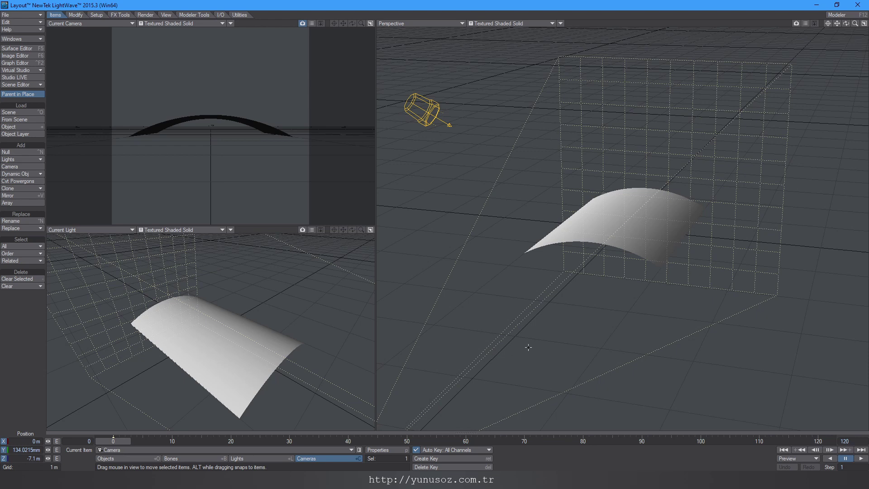
key("t")
right_click_drag(542, 337, 530, 92, "ctrl")
key("t")
left_click_drag(549, 122, 476, 299)
key("y")
key("t")
right_click_drag(481, 309, 500, 165)
left_click_drag(500, 176, 481, 258)
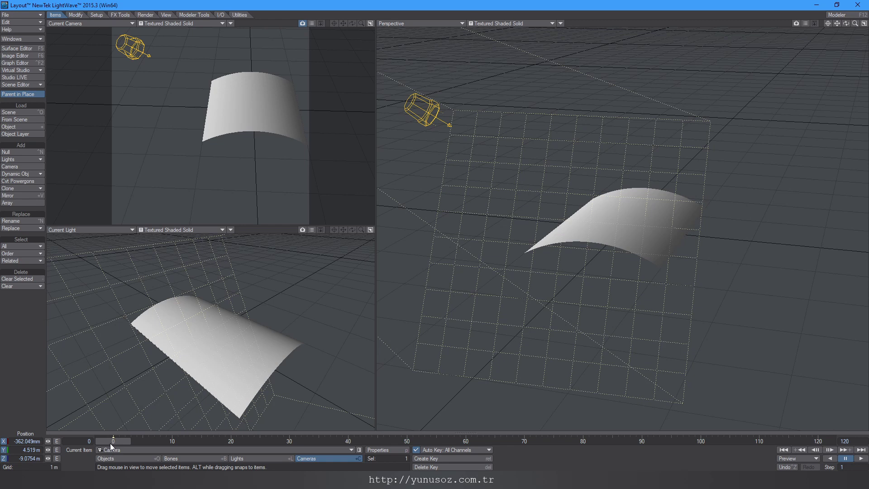
mouse_move(111, 443)
left_mouse_down()
mouse_move(785, 443)
mouse_move(113, 441)
left_mouse_up()
Step: Bring the camera closer to the page and adjust its tilt, ending at about X -0.28 m, Y 4.79 m, Z -8.01 m
left_click_drag(474, 299, 526, 290)
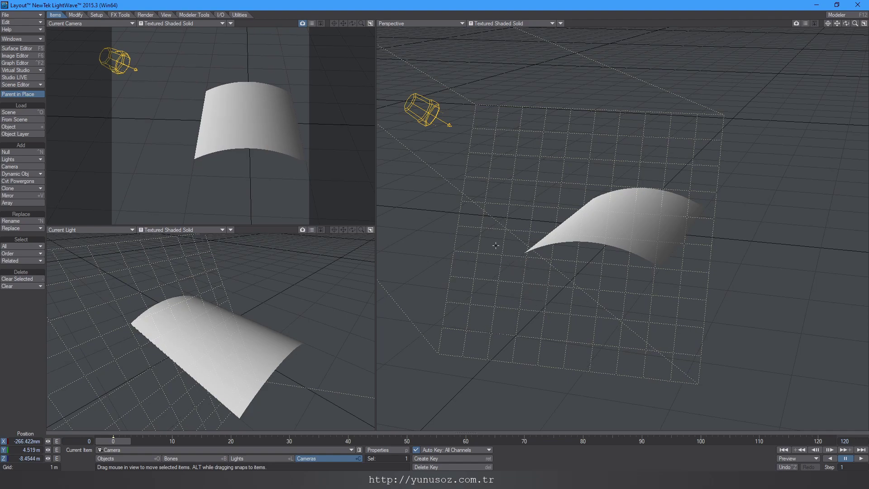
key("y")
left_click_drag(506, 250, 494, 281)
key("t")
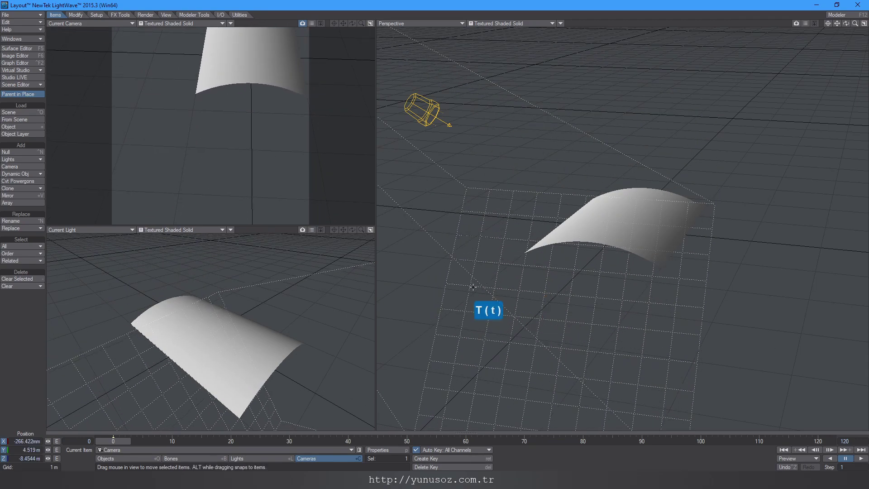
right_click_drag(472, 290, 465, 262)
left_click_drag(464, 262, 471, 246)
left_click_drag(478, 275, 487, 253)
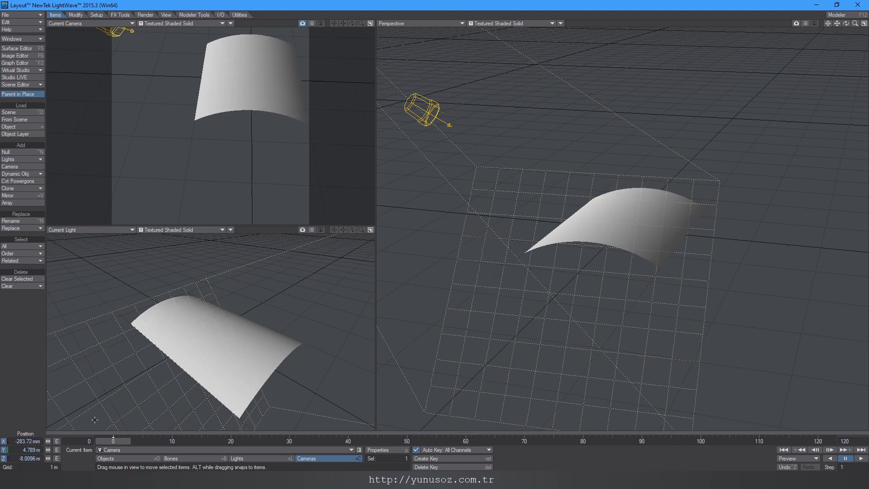
mouse_move(116, 439)
left_mouse_down()
mouse_move(818, 441)
mouse_move(113, 441)
left_mouse_up()
Step: Fine-tune the camera to about X -0.35 m, Y 4.87 m, Z -8.13 m, with heading -3.80° and pitch 33.80°
key("t")
left_click_drag(621, 294, 603, 298)
right_click_drag(603, 297, 604, 294)
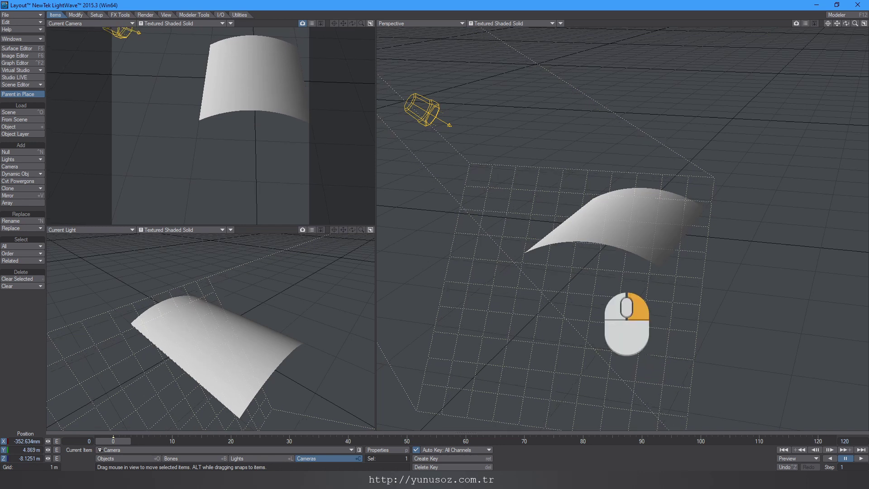
left_click_drag(110, 442, 40, 435)
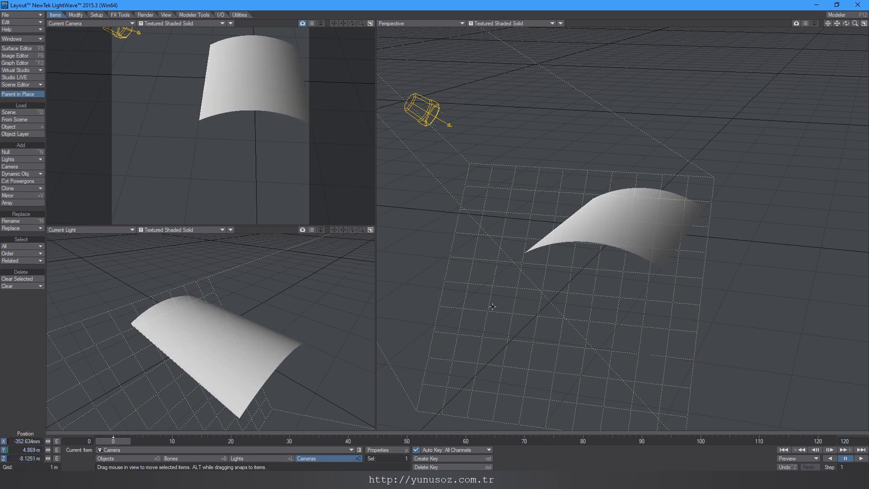
key("y")
left_click_drag(493, 306, 491, 282)
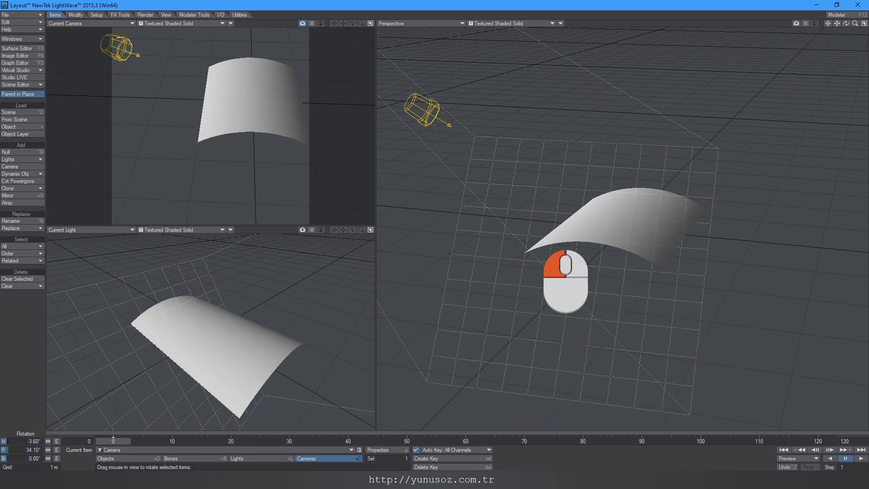
left_click_drag(566, 282, 565, 278)
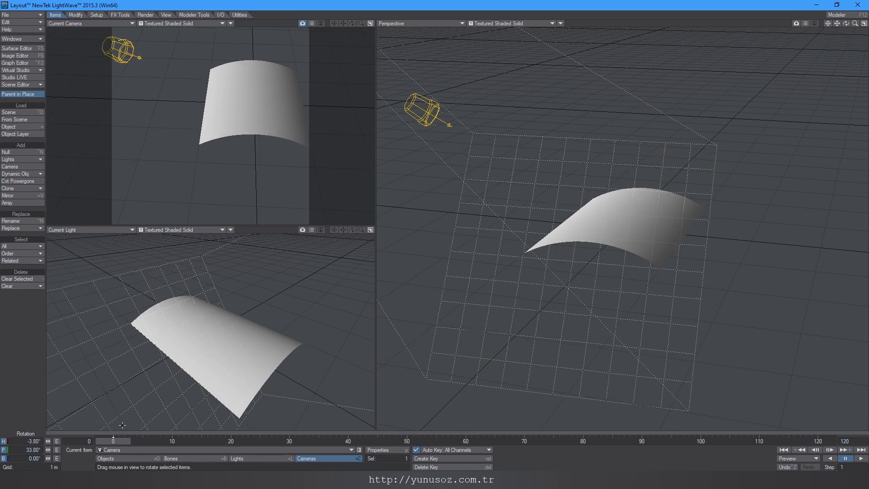
mouse_move(123, 442)
left_mouse_down()
mouse_move(843, 442)
mouse_move(113, 441)
left_mouse_up()
Step: Set the paper object's Subdivision Order to Last
left_click(122, 457)
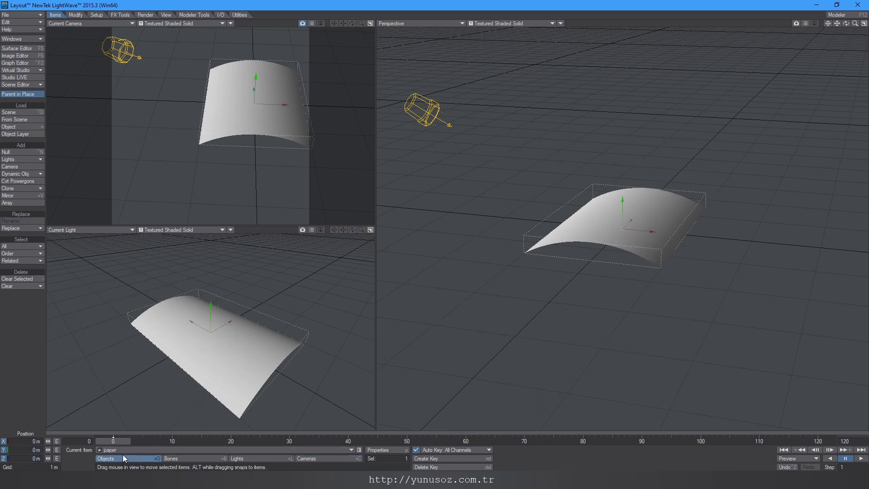
left_click(388, 451)
left_click(189, 126)
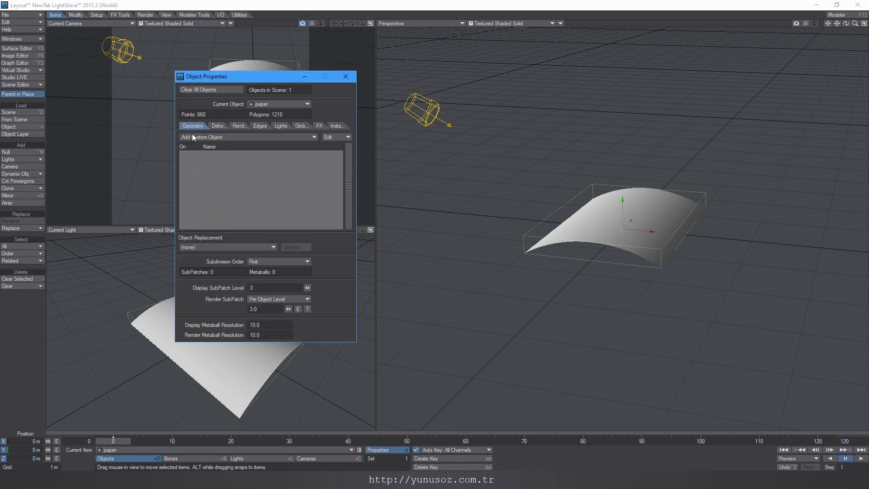
left_click(273, 300)
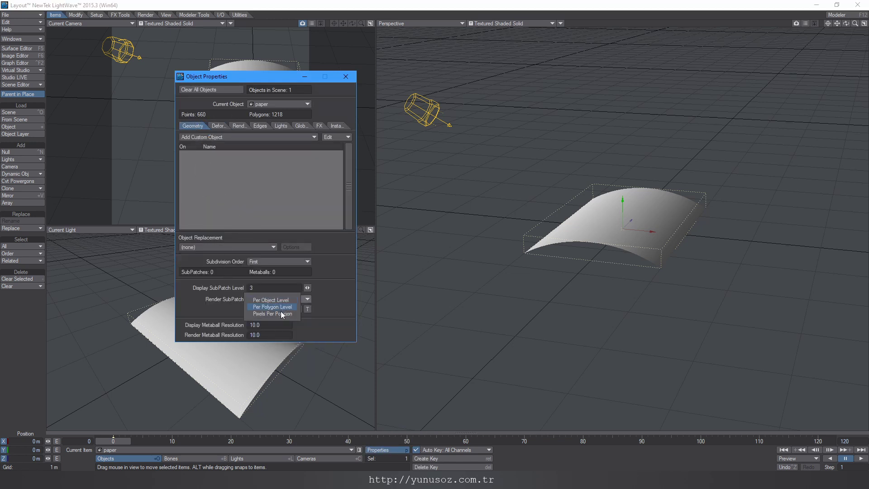
left_click(220, 299)
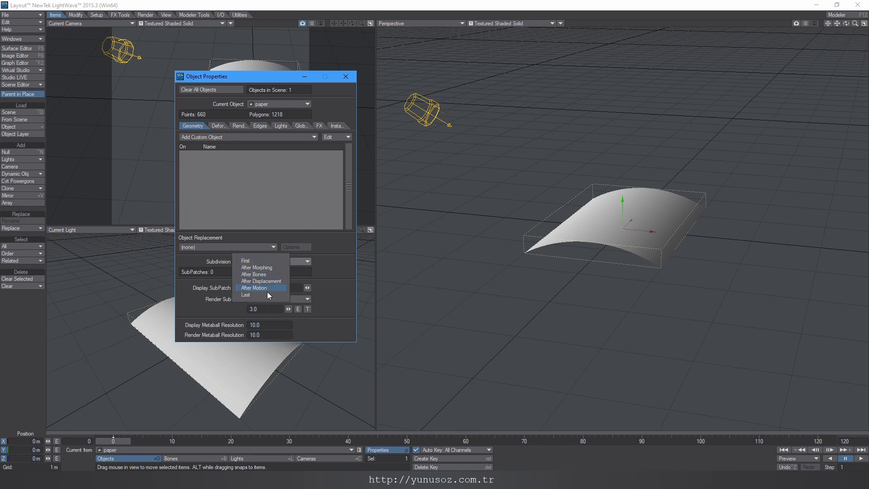
left_click(256, 295)
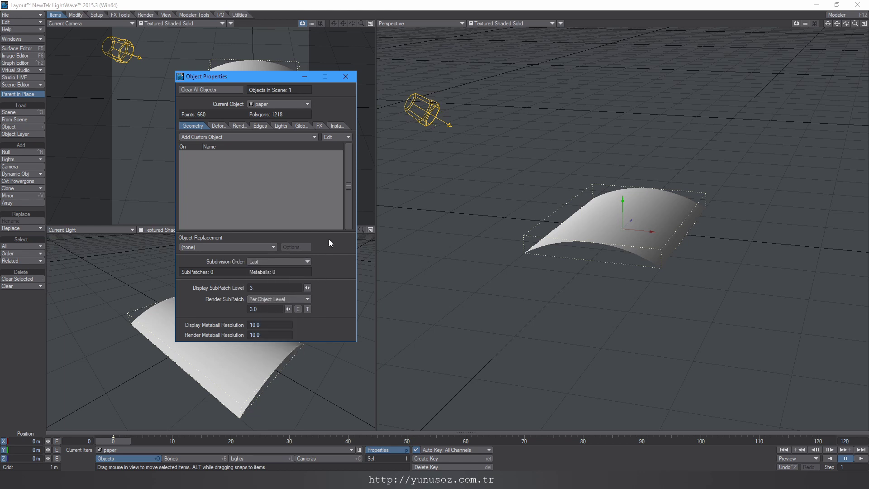
left_click(346, 76)
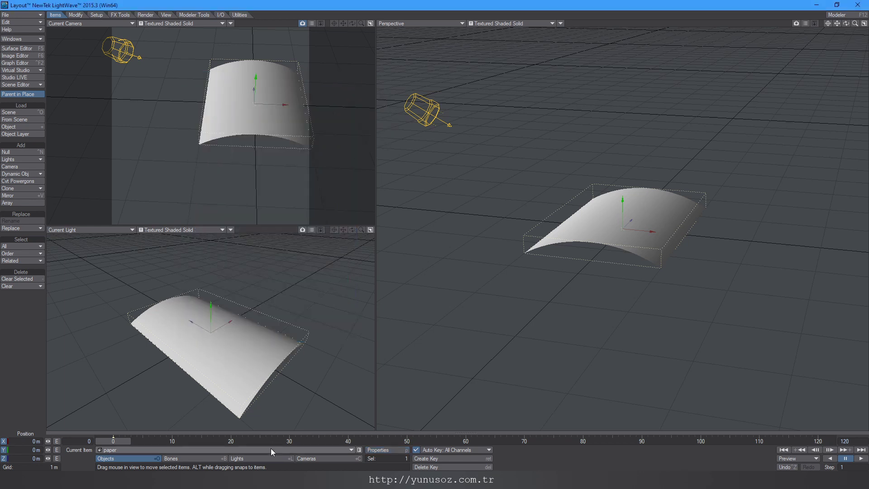
Step: Change the scene's light to an area light
left_click(276, 460)
key("p")
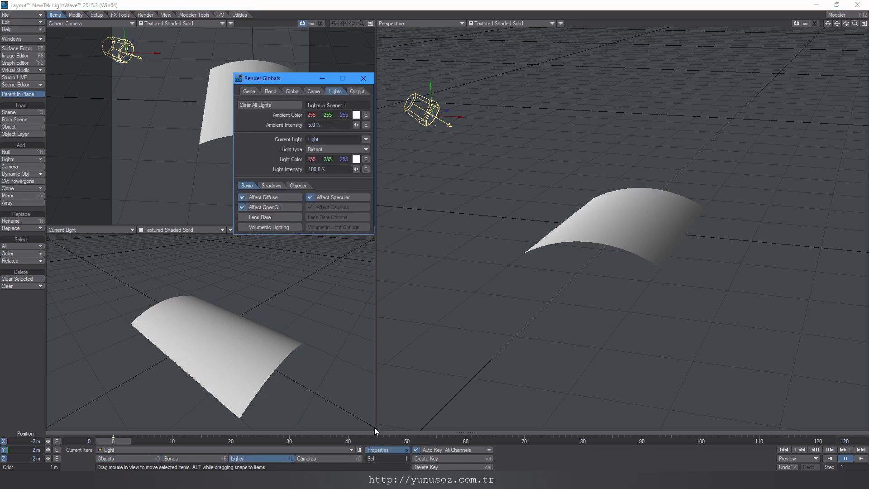
left_click(326, 149)
left_click(326, 142)
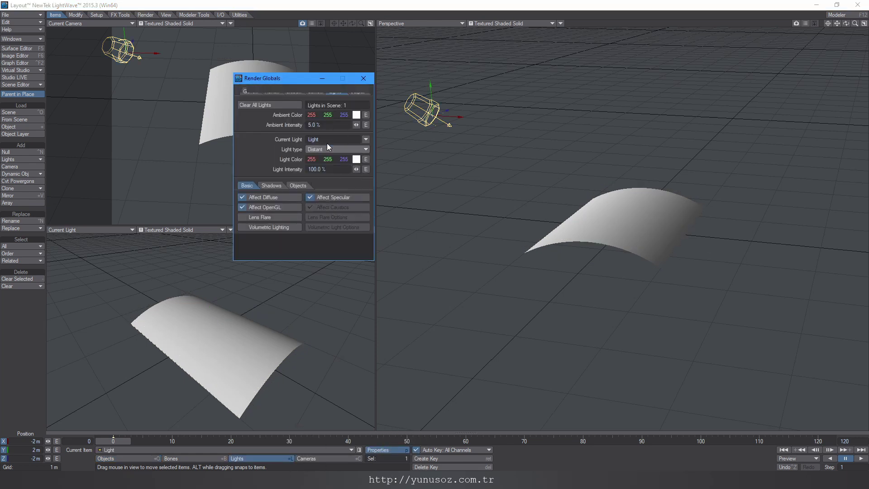
left_click(363, 79)
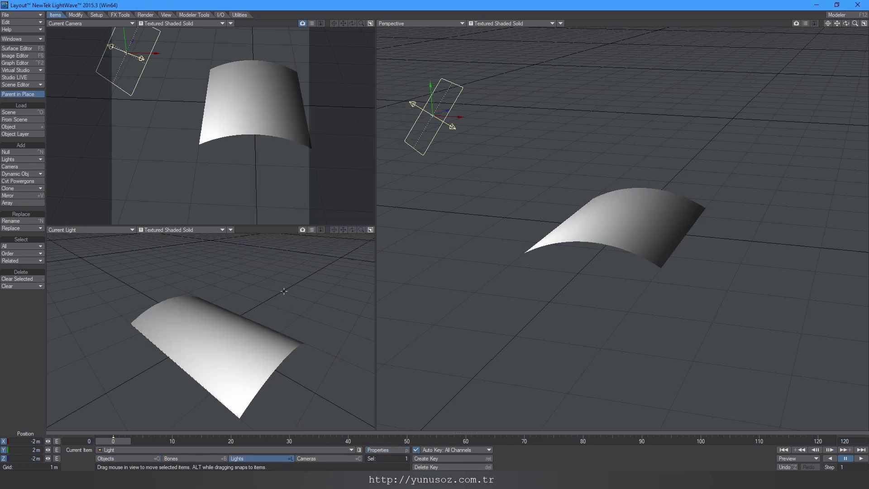
Step: Move the area light up and back to about X -3.02 m, Y 4.72 m, Z -4.33 m and rotate it to aim at the paper
left_click_drag(268, 286, 330, 394)
right_click_drag(272, 357, 231, 113)
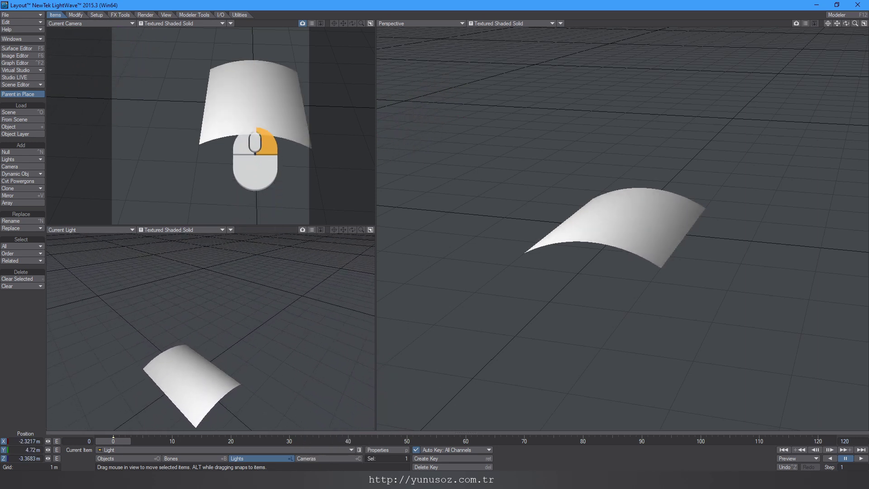
key("y")
mouse_move(263, 252)
left_mouse_down()
mouse_move(222, 296)
mouse_move(264, 333)
mouse_move(208, 371)
mouse_move(204, 393)
mouse_move(225, 388)
left_mouse_up()
key("t")
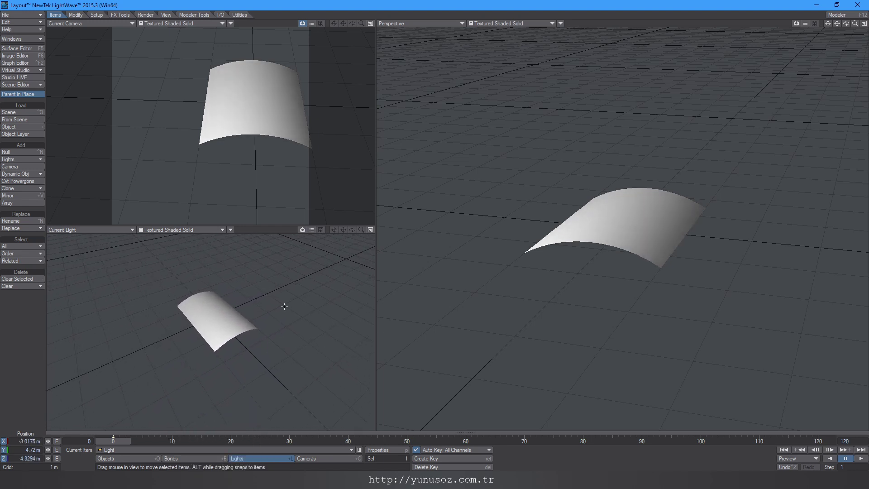
mouse_move(113, 441)
left_mouse_down()
mouse_move(790, 441)
mouse_move(113, 441)
left_mouse_up()
Step: Set the render output to save a QuickTime (.mov) animation named paper.mov in the LW3D folder
key("ctrl+p")
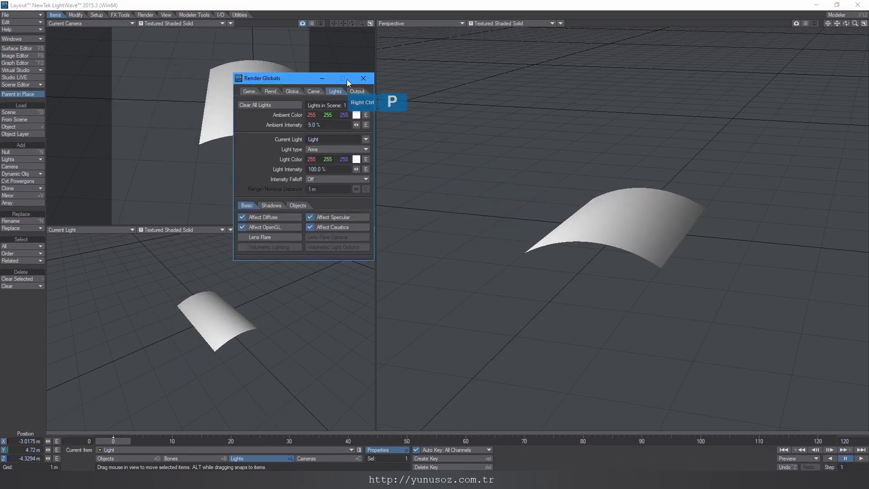
left_click(362, 92)
left_click(335, 106)
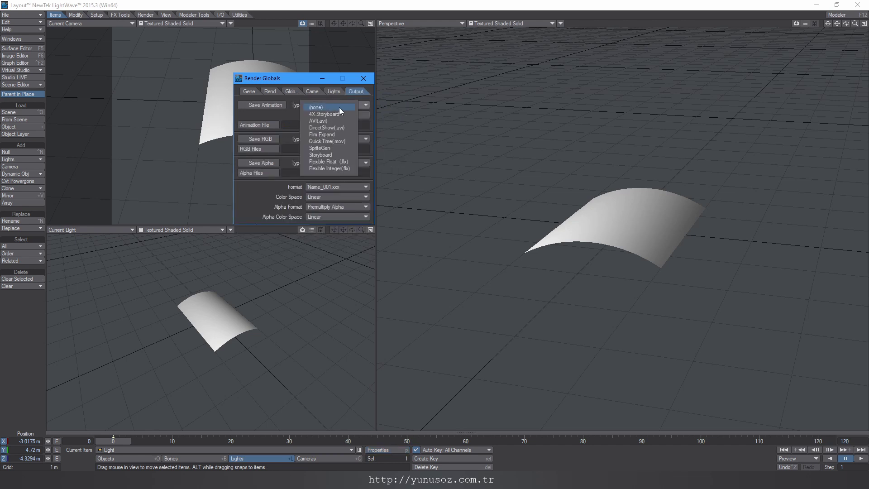
left_click(346, 142)
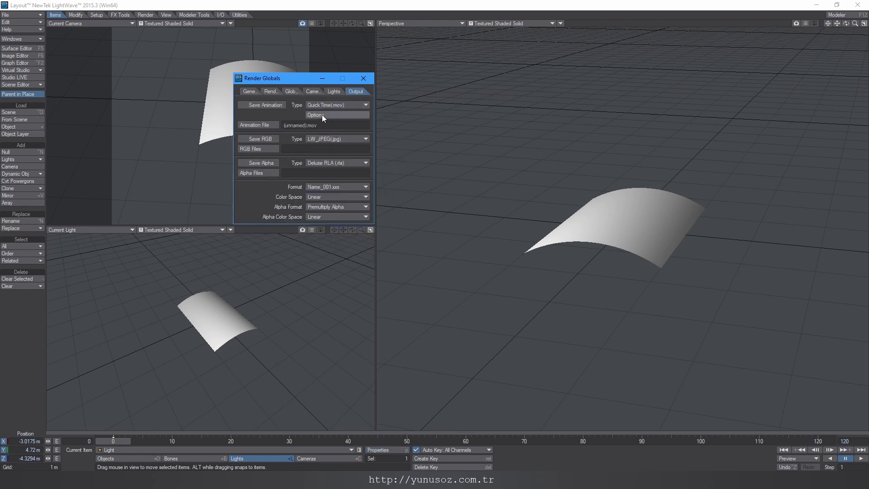
left_click(256, 125)
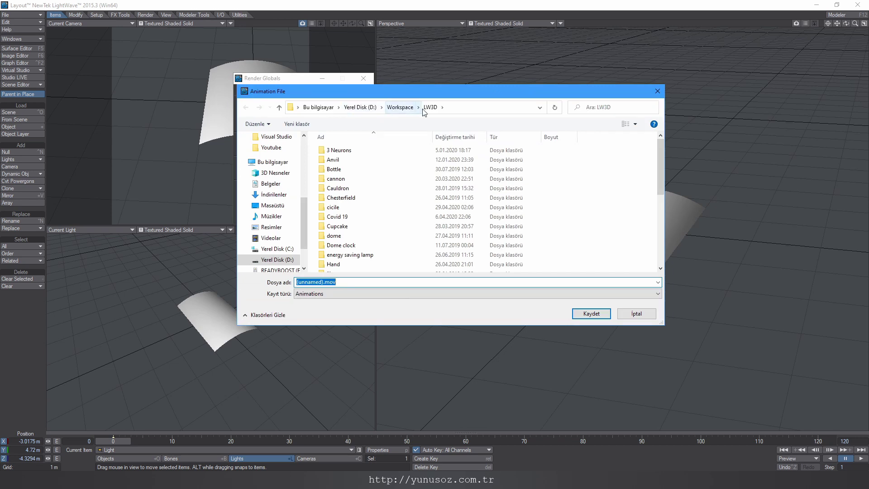
key("shift+Right")
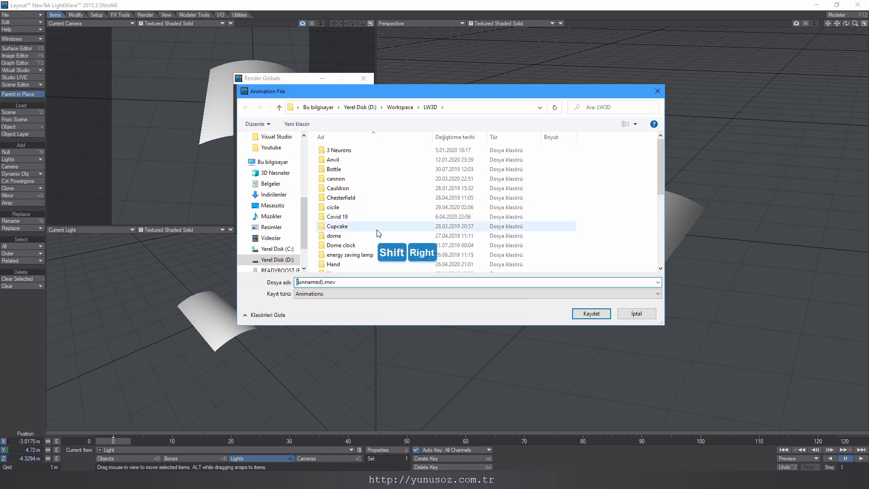
type("paper")
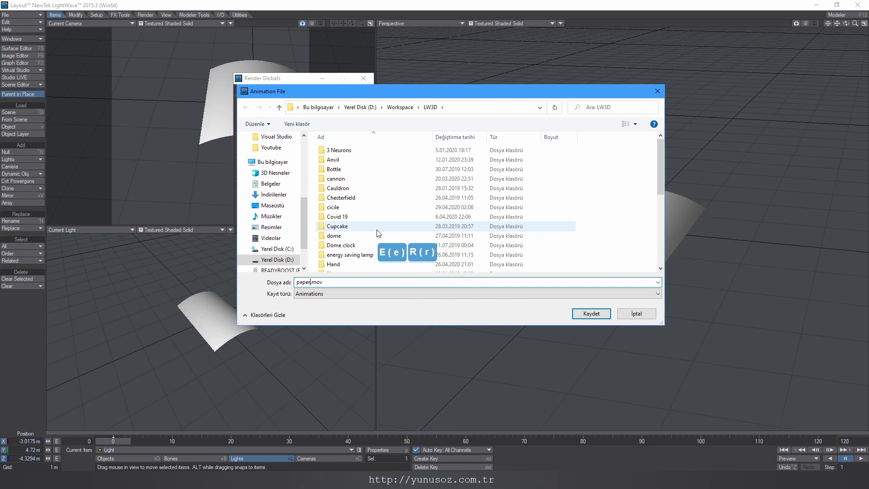
key("Return")
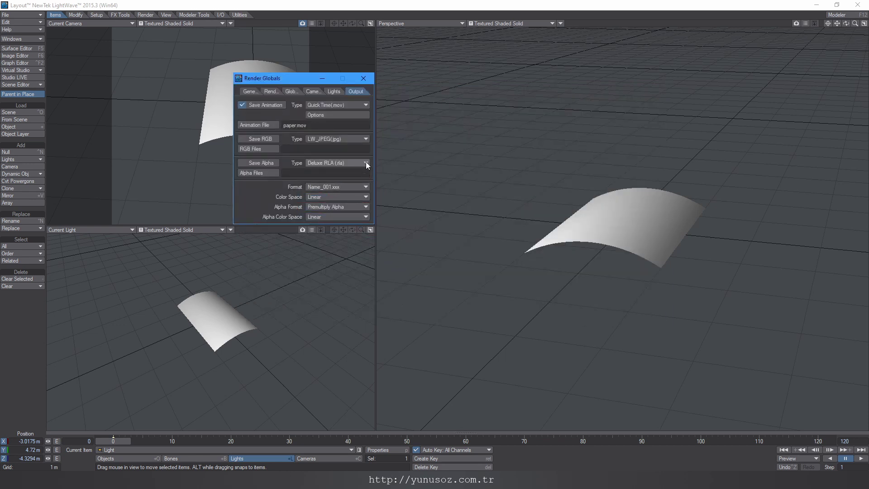
left_click(363, 78)
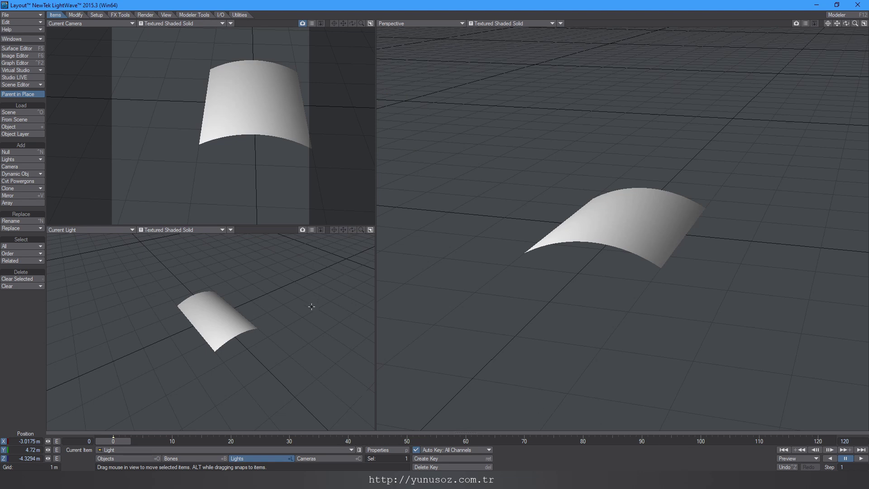
Step: Render the whole animation with the render display turned off, using H.264 compression at 30 frames per second and Best quality
key("F10")
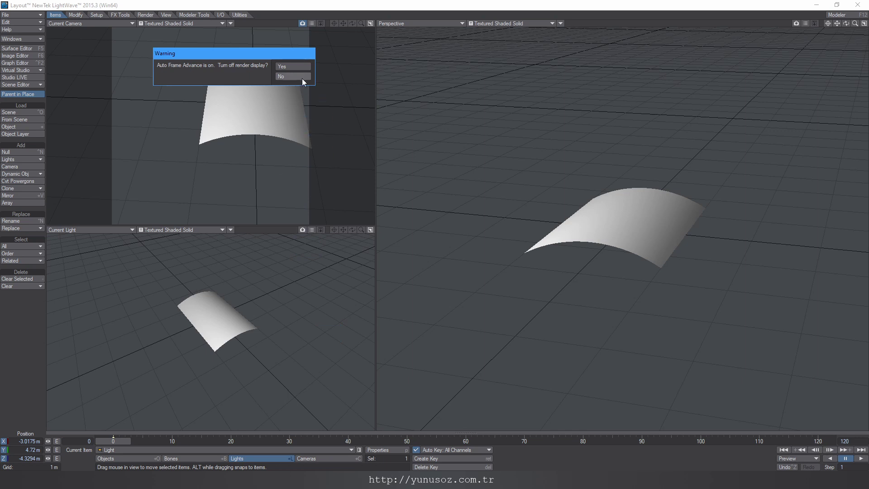
left_click(297, 67)
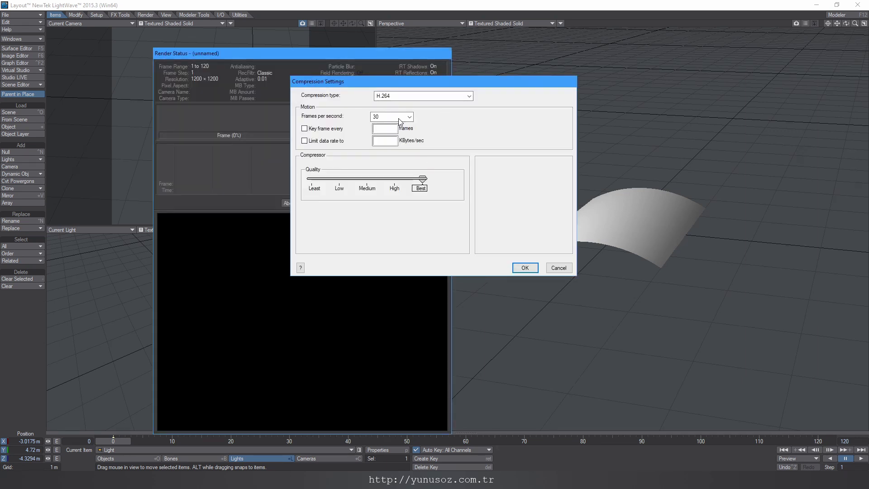
left_click(525, 268)
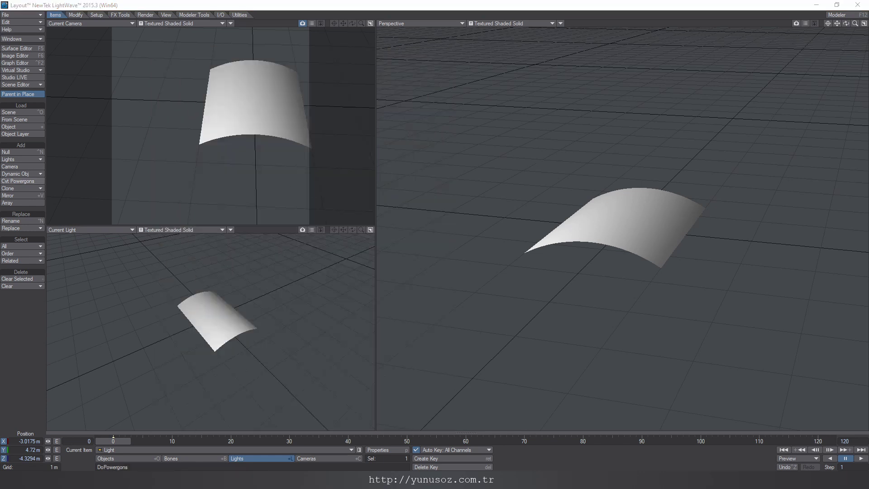
Step: Switch to VLC, play the rendered paper.mov to review the page turn, and close the player
left_click_drag(0, 58, 433, 8)
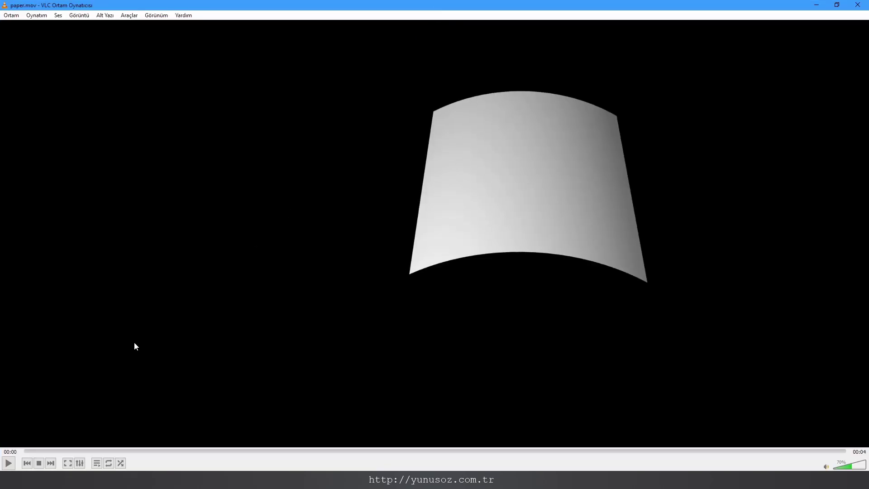
left_click(9, 462)
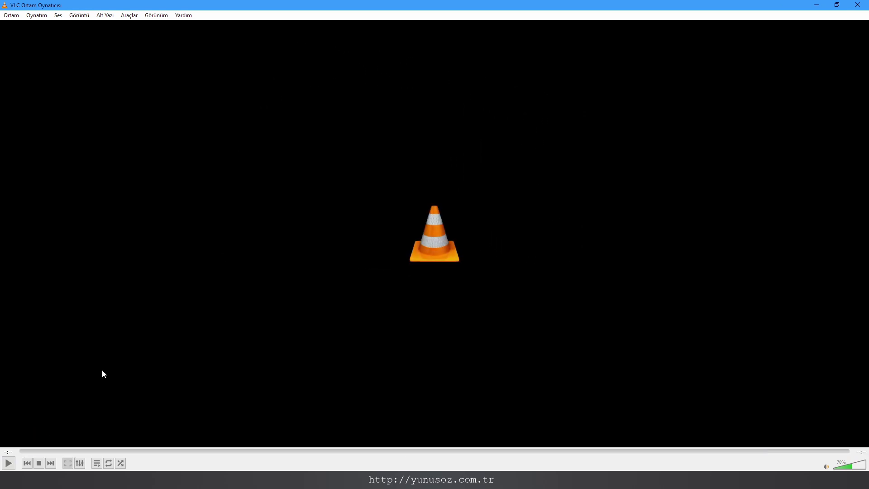
left_click(857, 5)
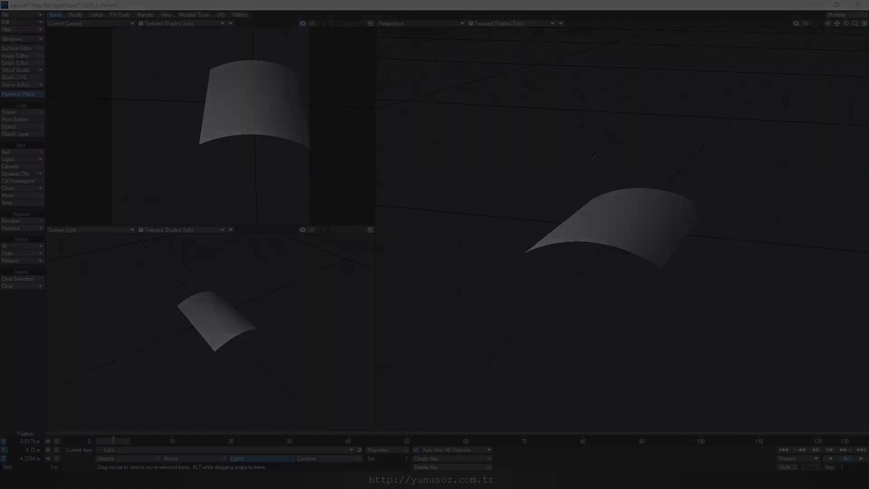